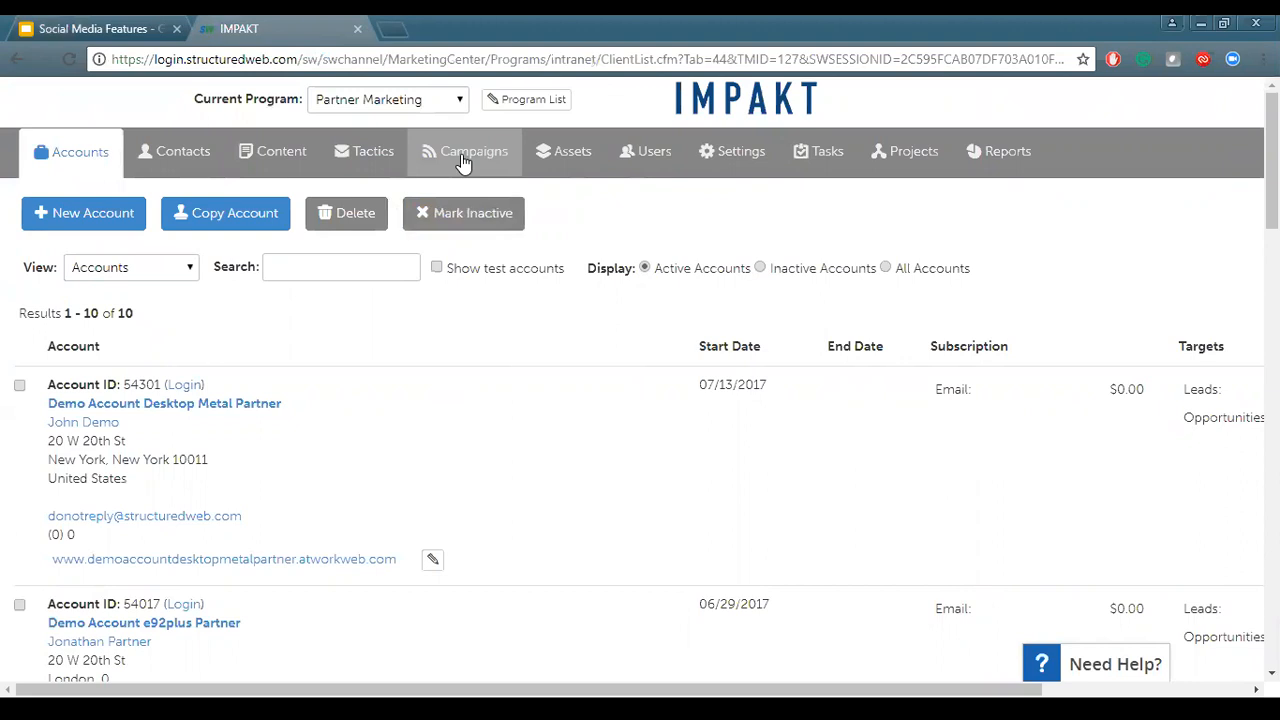
Start a new Twitter social campaign from the Social tactics list
click(363, 167)
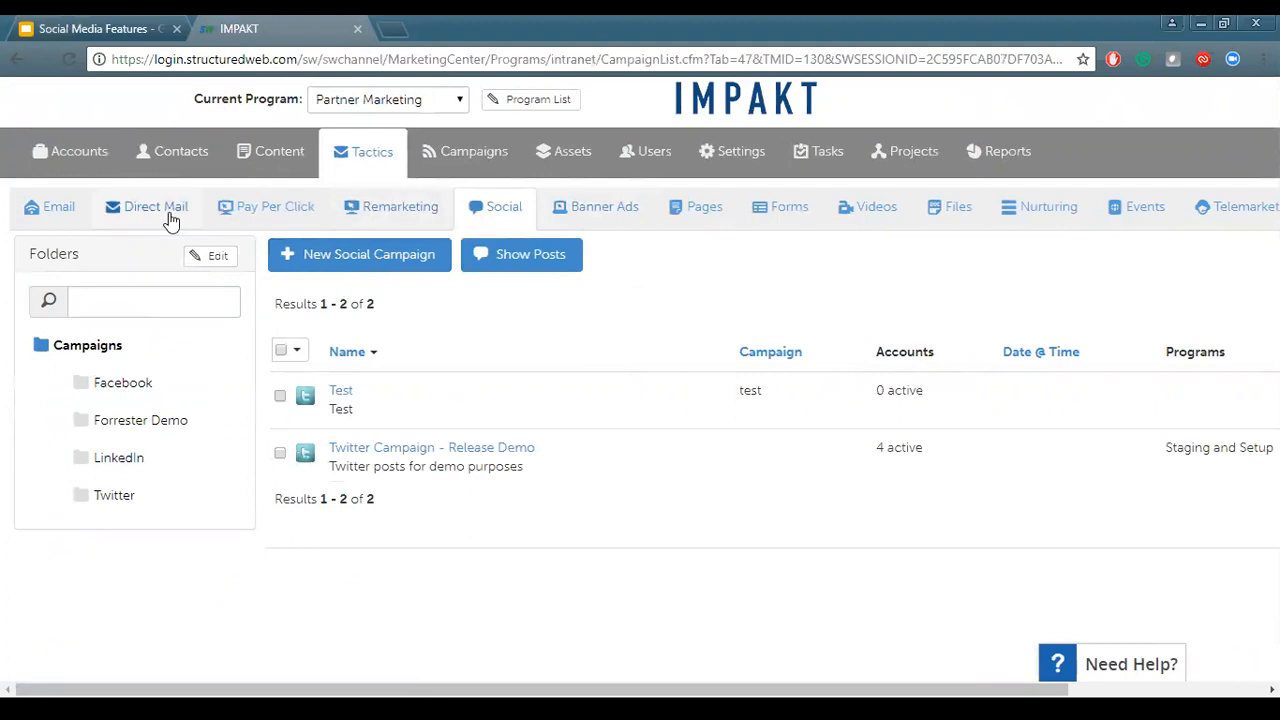
click(510, 212)
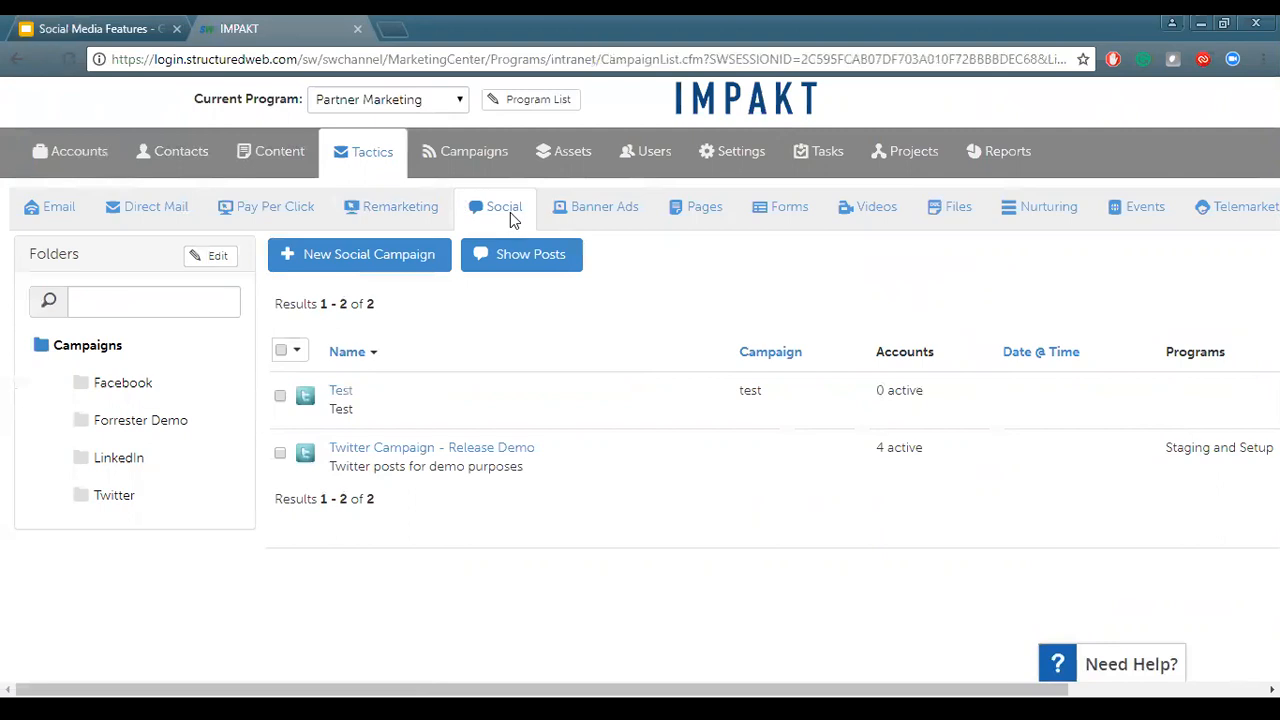
click(418, 256)
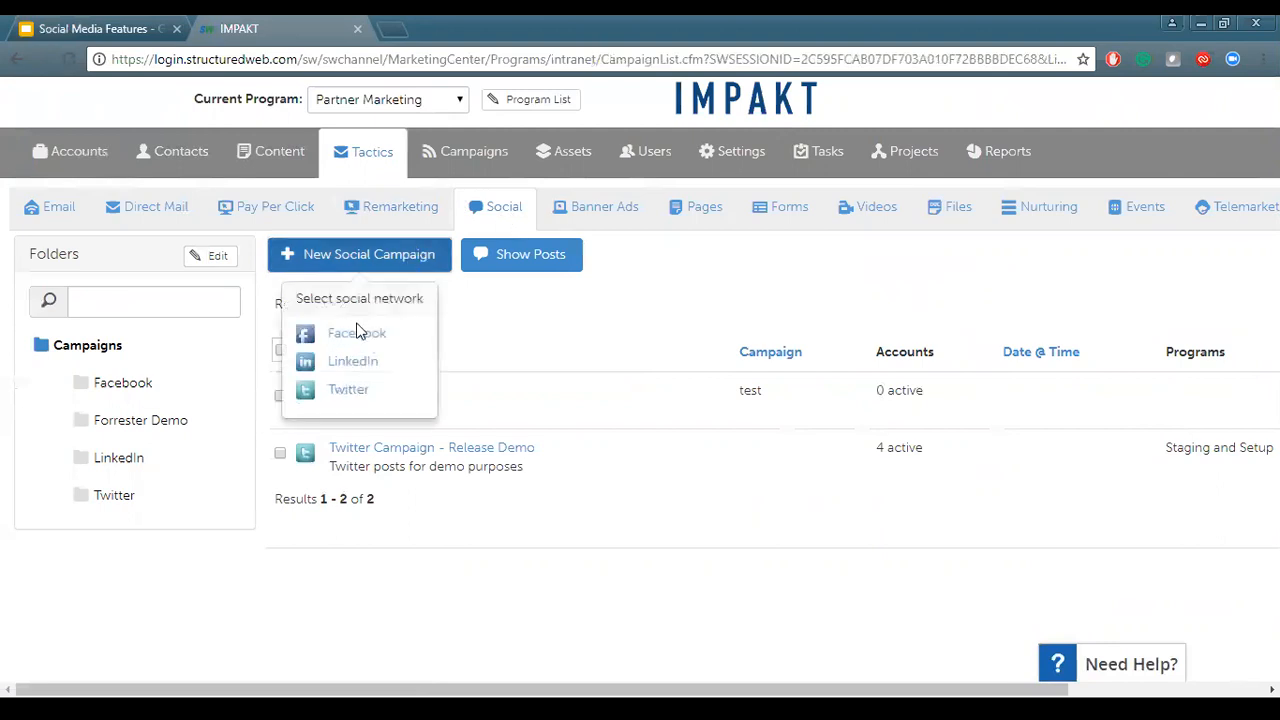
click(350, 390)
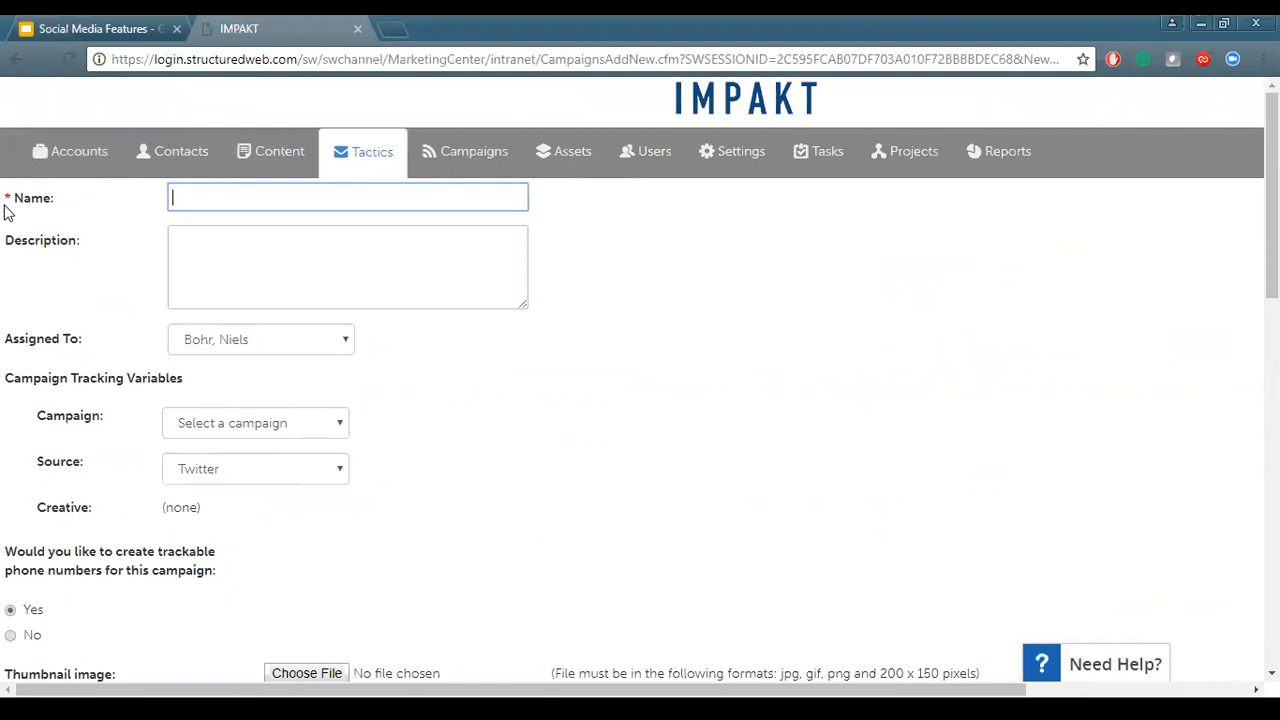
Name the campaign Test and enter the description Testing
scroll(243, 449, down, 1)
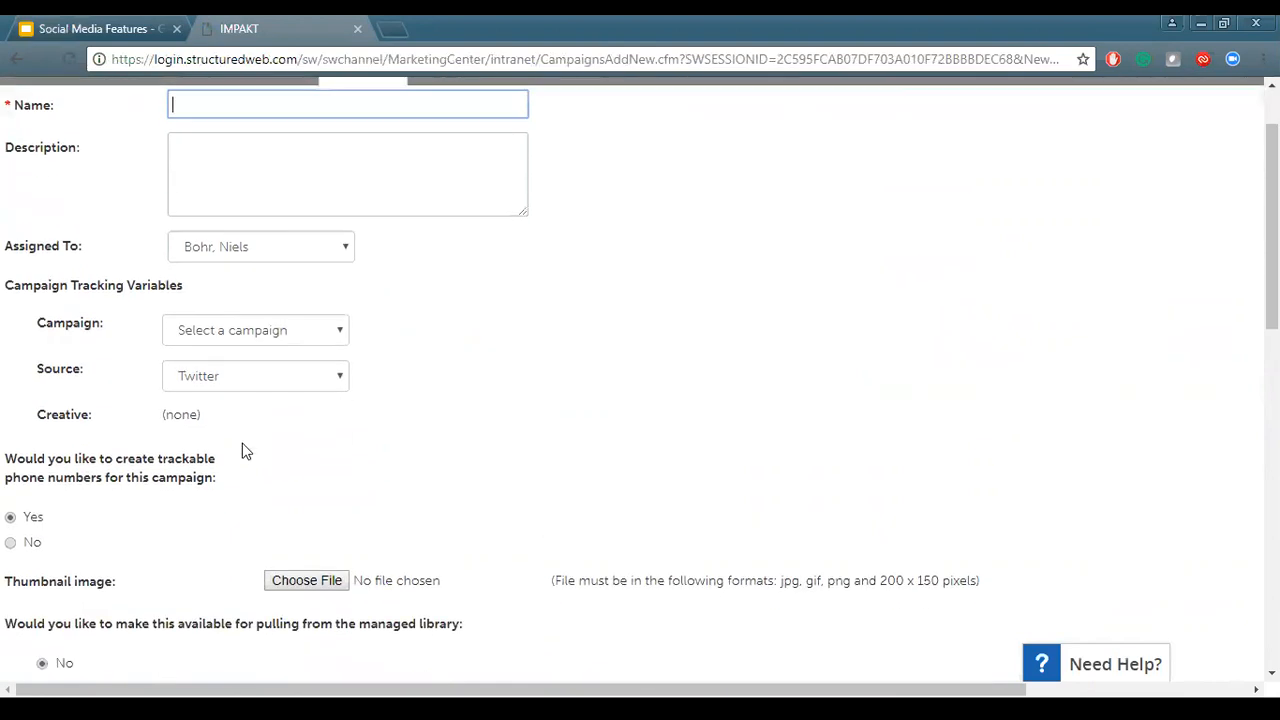
scroll(242, 451, up, 1)
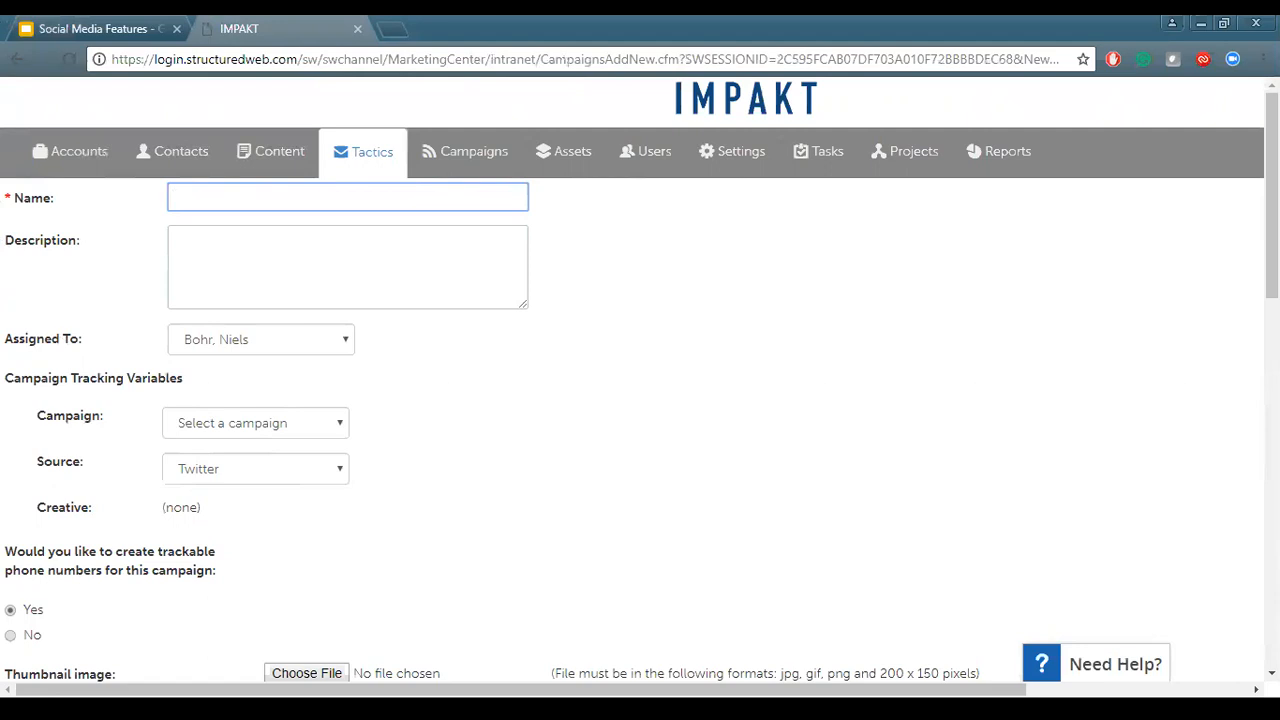
text(Test)
key(Tab)
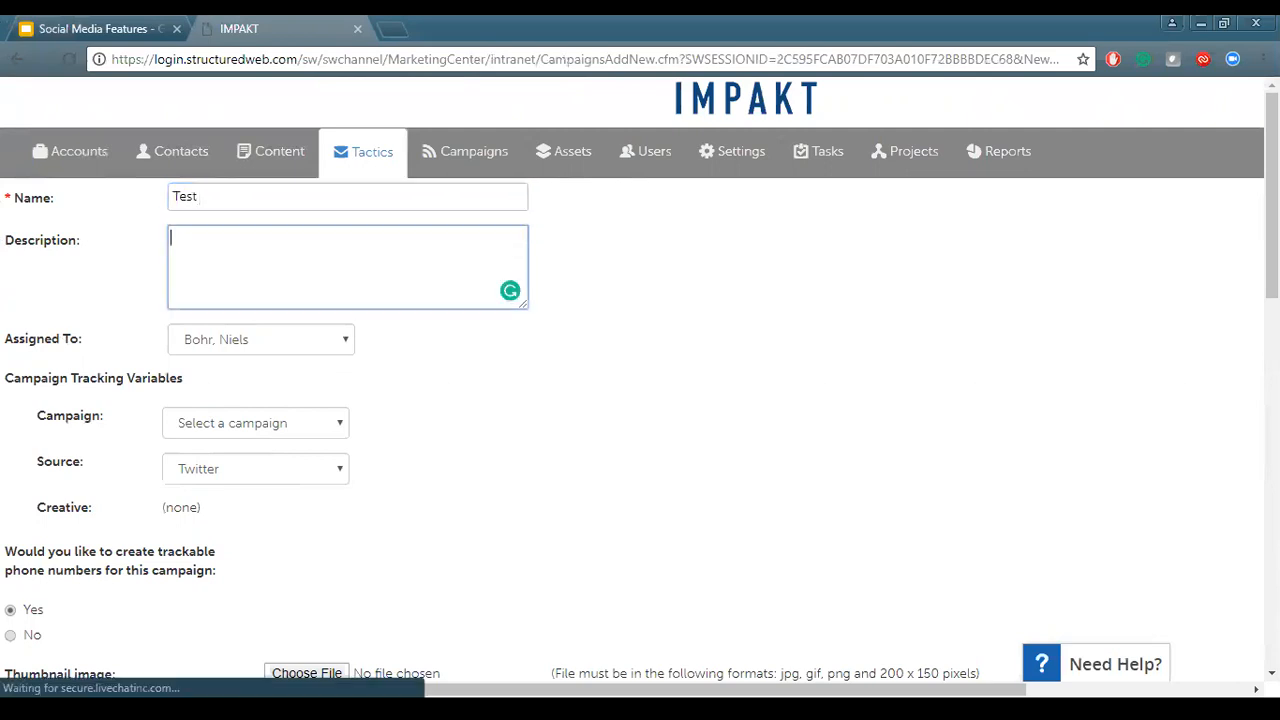
text(Testing)
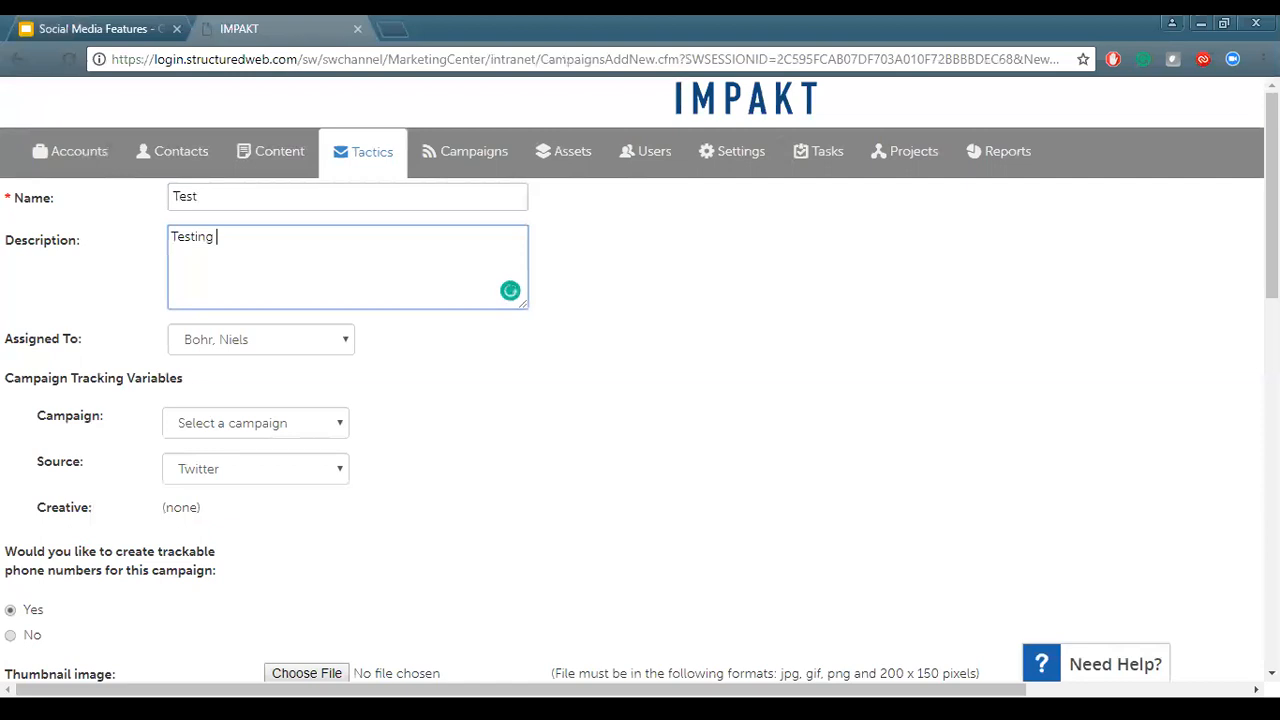
Set the campaign tracking variable to test
click(471, 487)
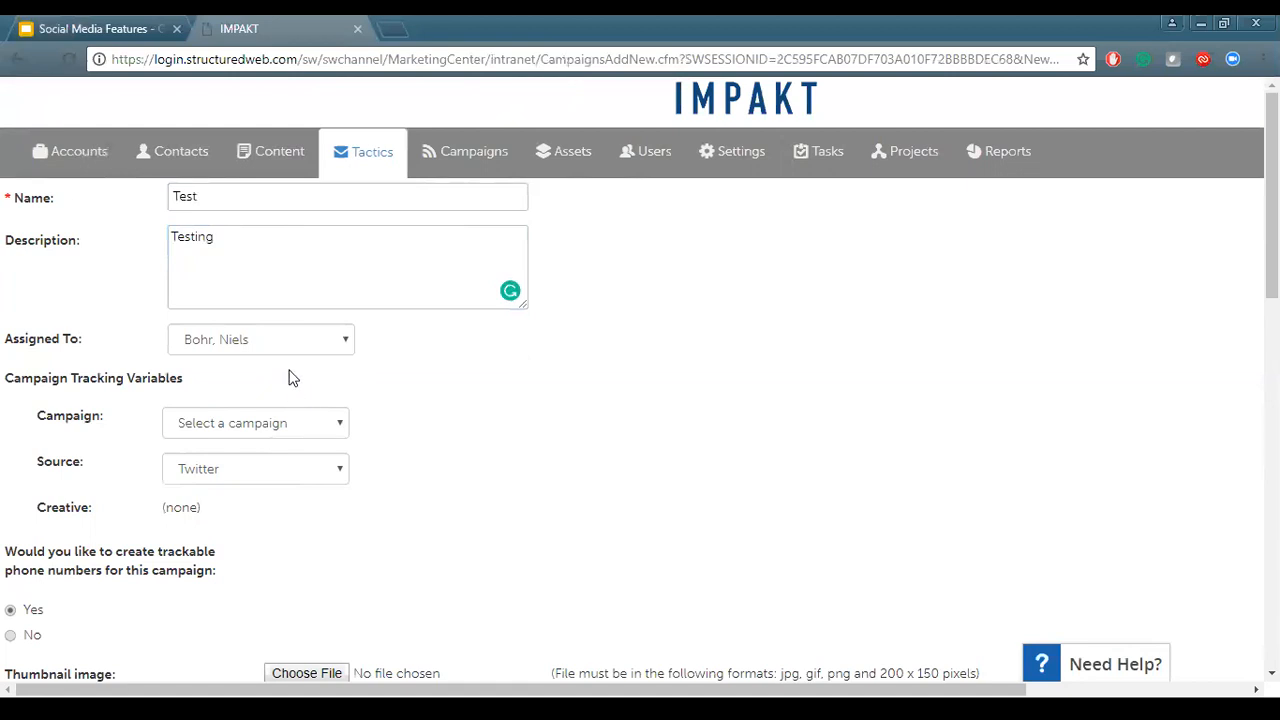
click(305, 423)
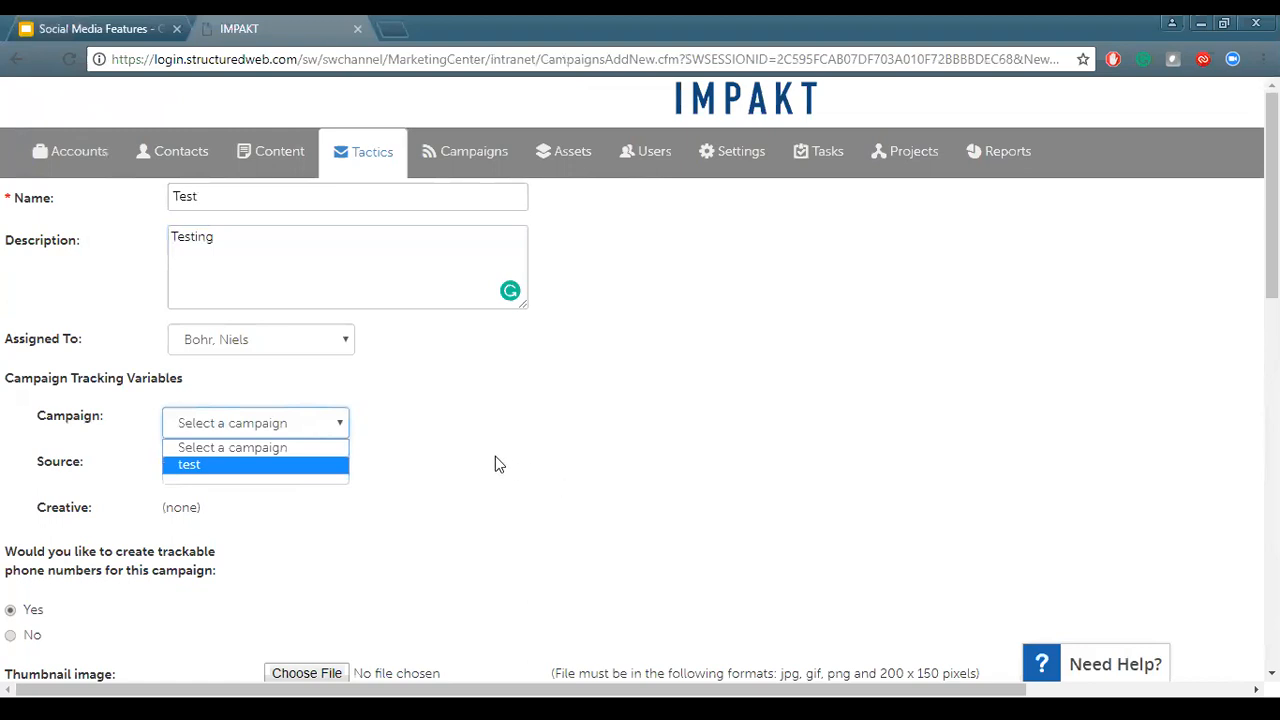
click(315, 463)
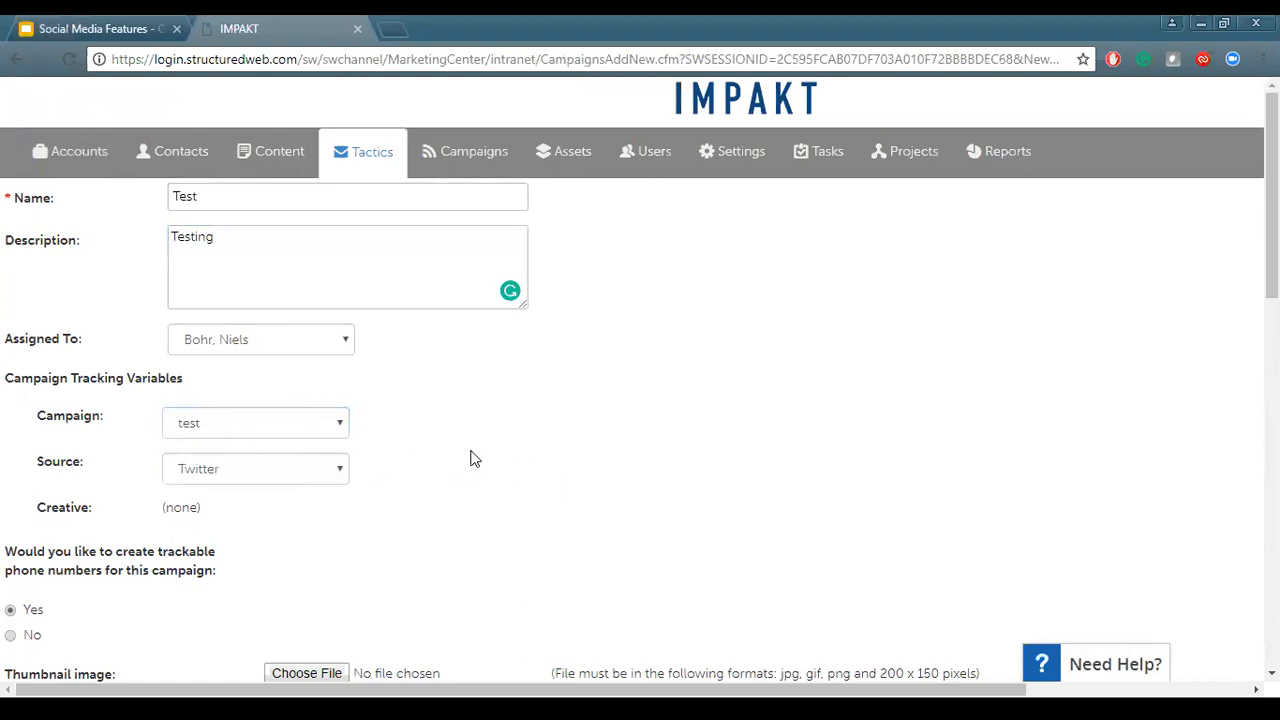
Review the form's thumbnail, managed library and asset attribute options
scroll(474, 458, down, 1)
scroll(474, 458, down, 1)
scroll(474, 458, down, 2)
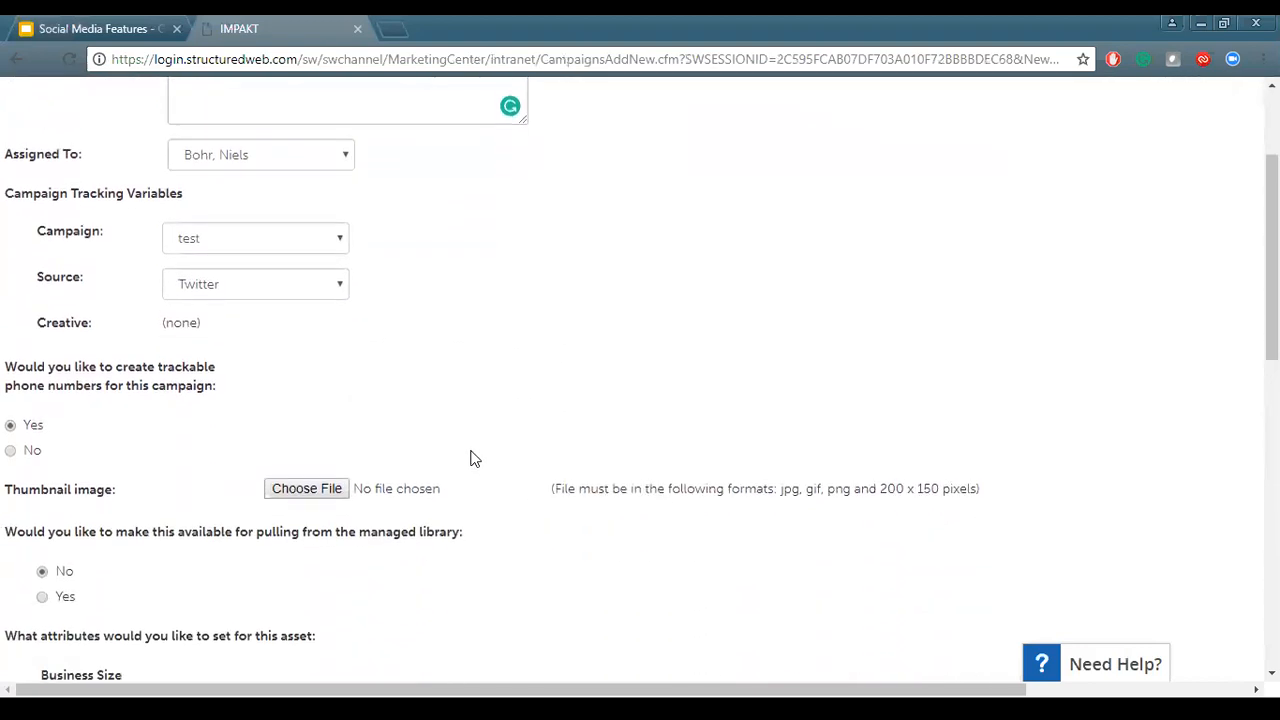
scroll(474, 458, down, 3)
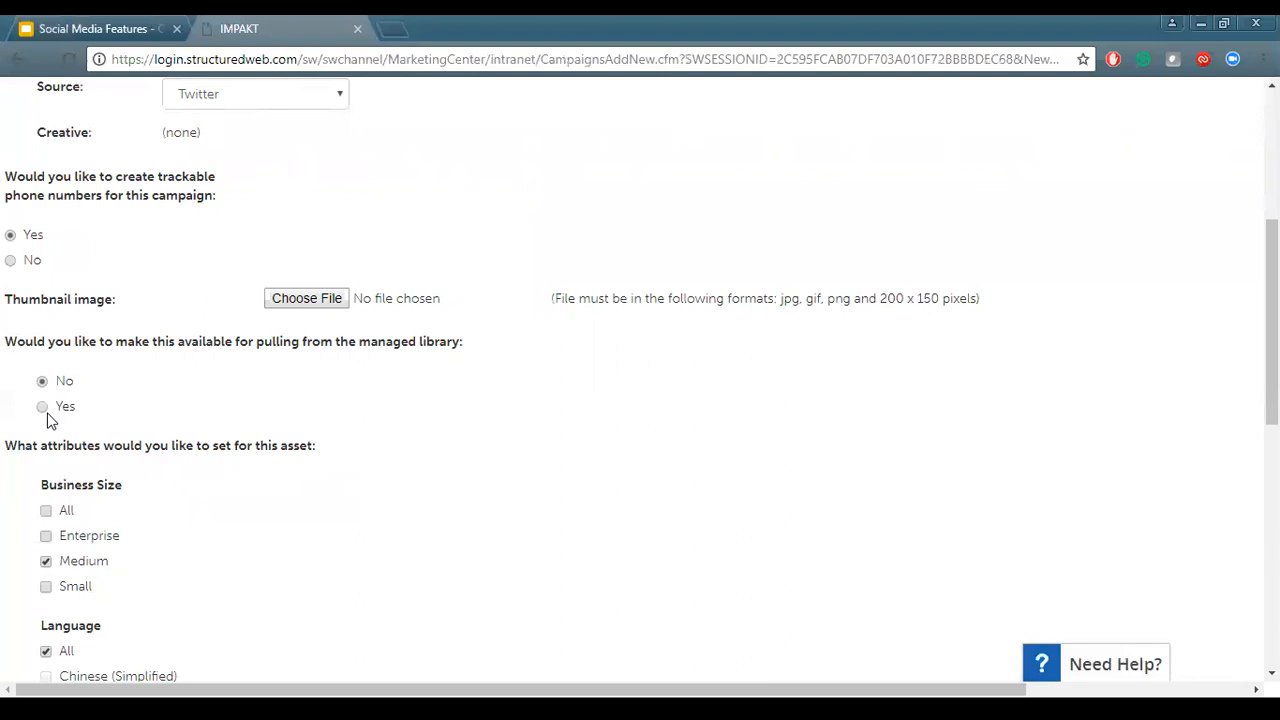
scroll(50, 420, down, 2)
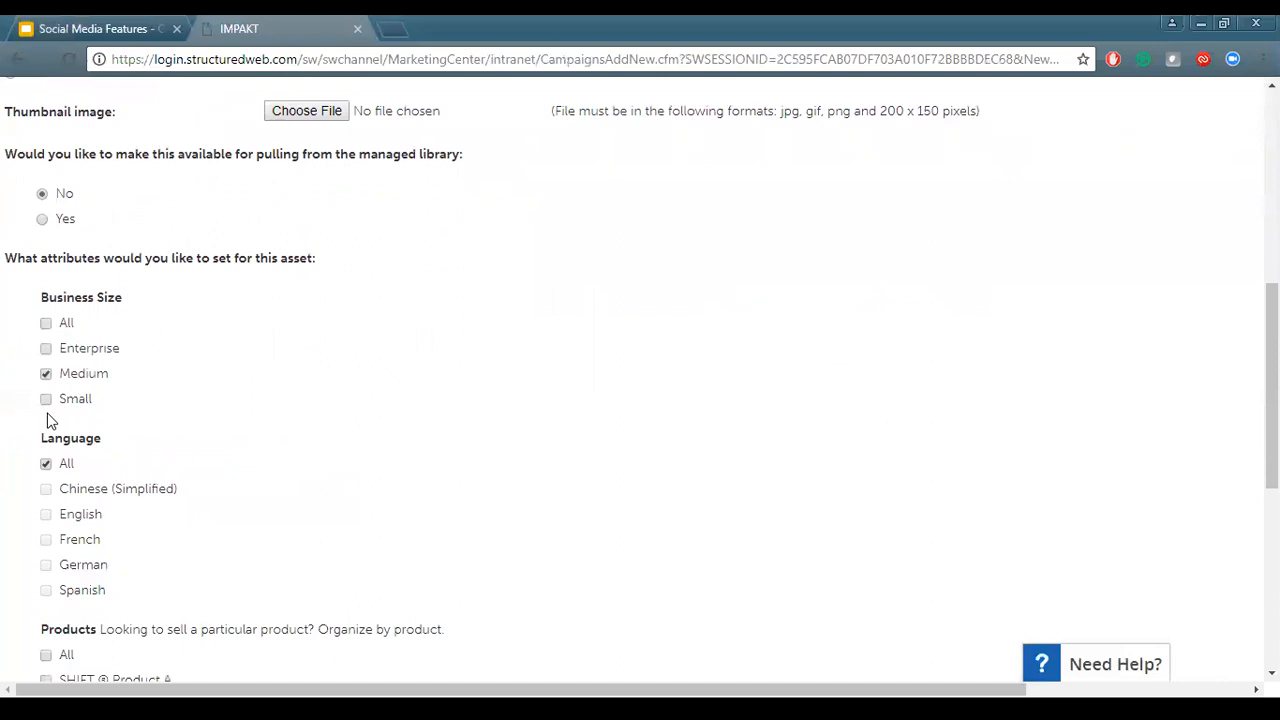
scroll(50, 420, up, 6)
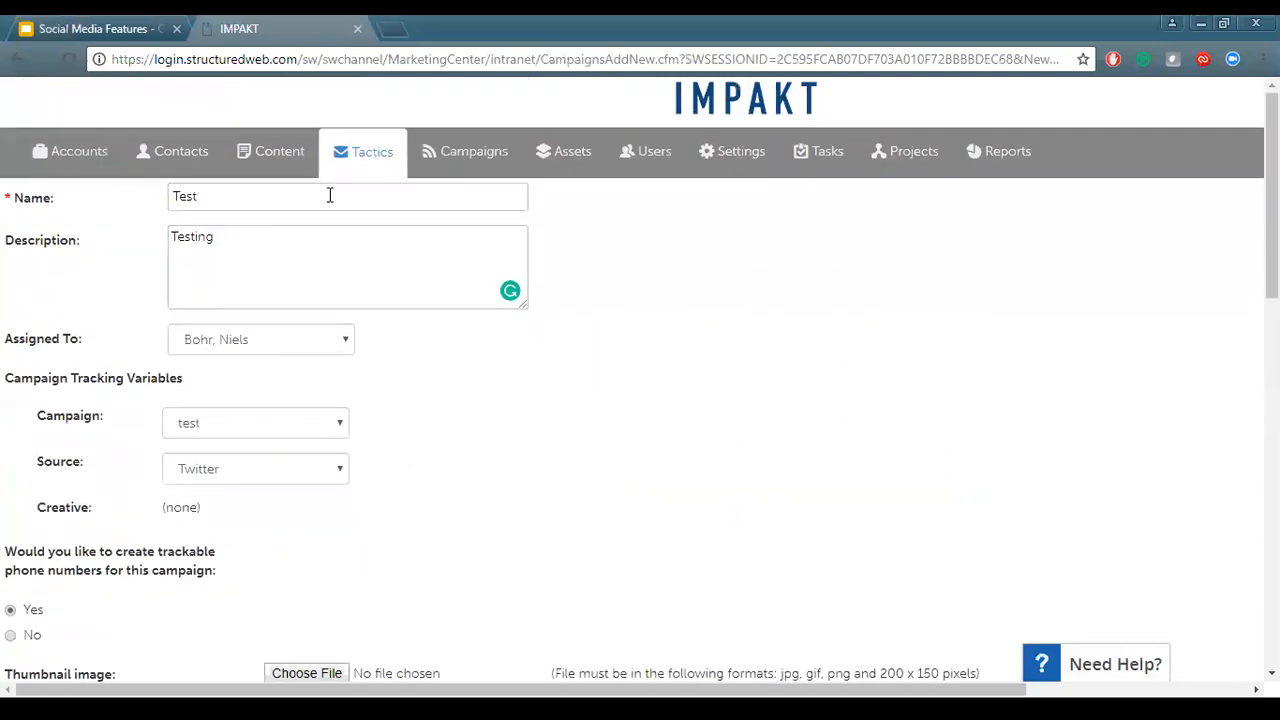
scroll(365, 487, down, 6)
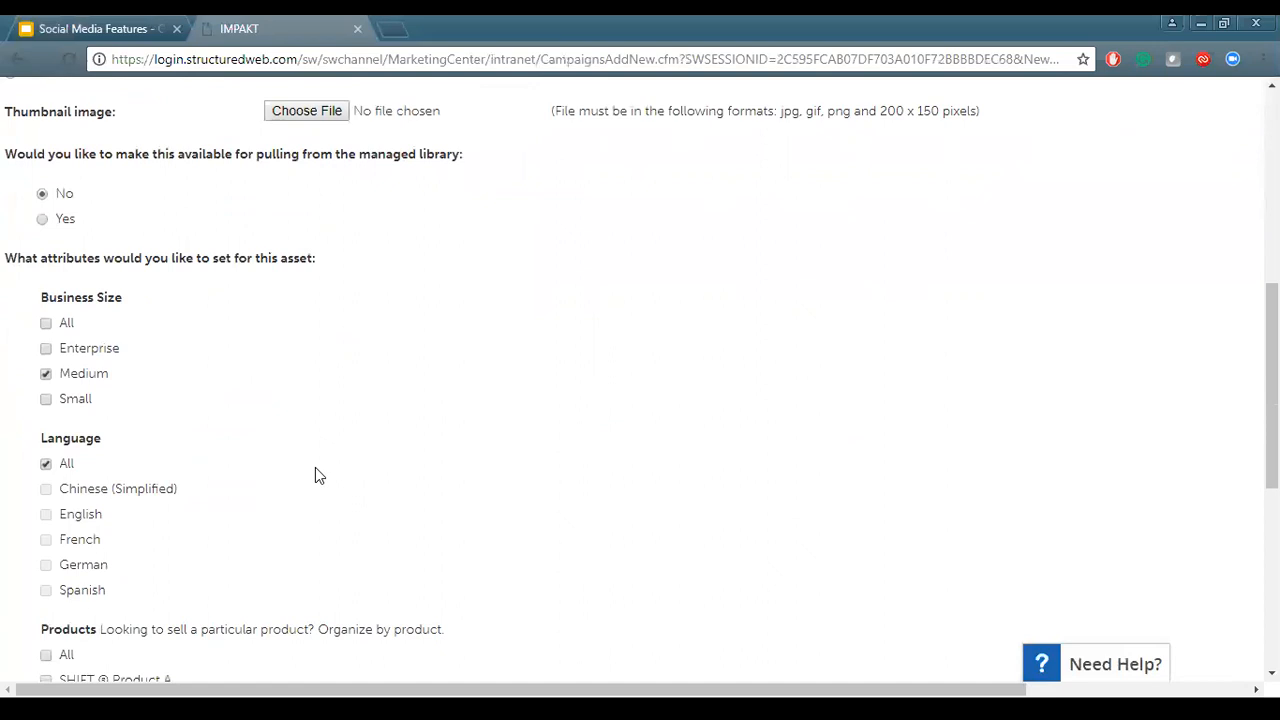
scroll(315, 475, down, 2)
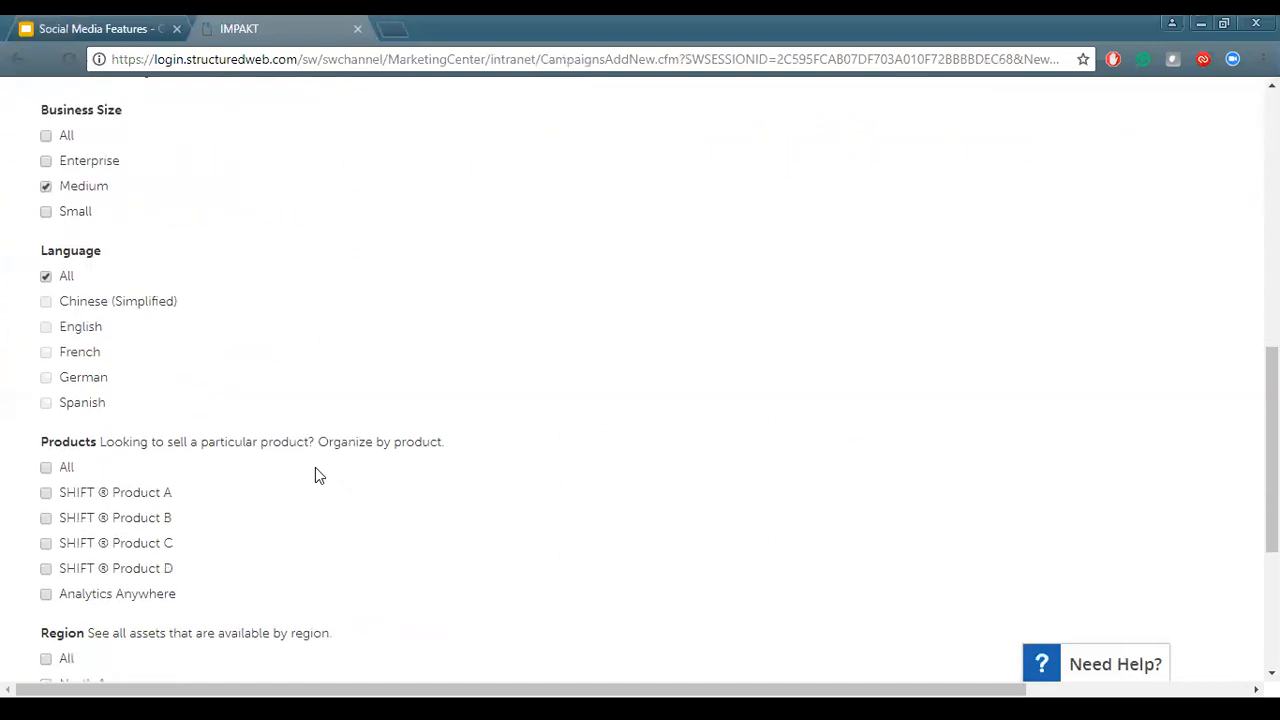
scroll(315, 475, up, 2)
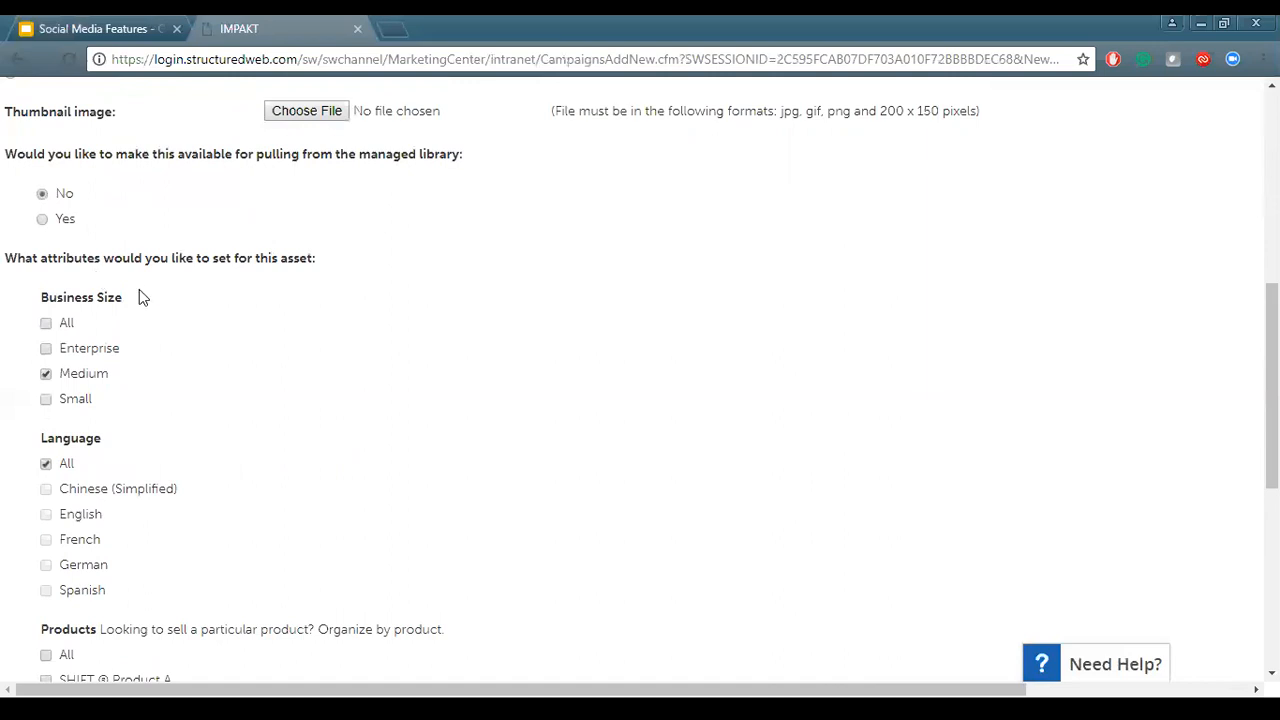
scroll(150, 308, down, 1)
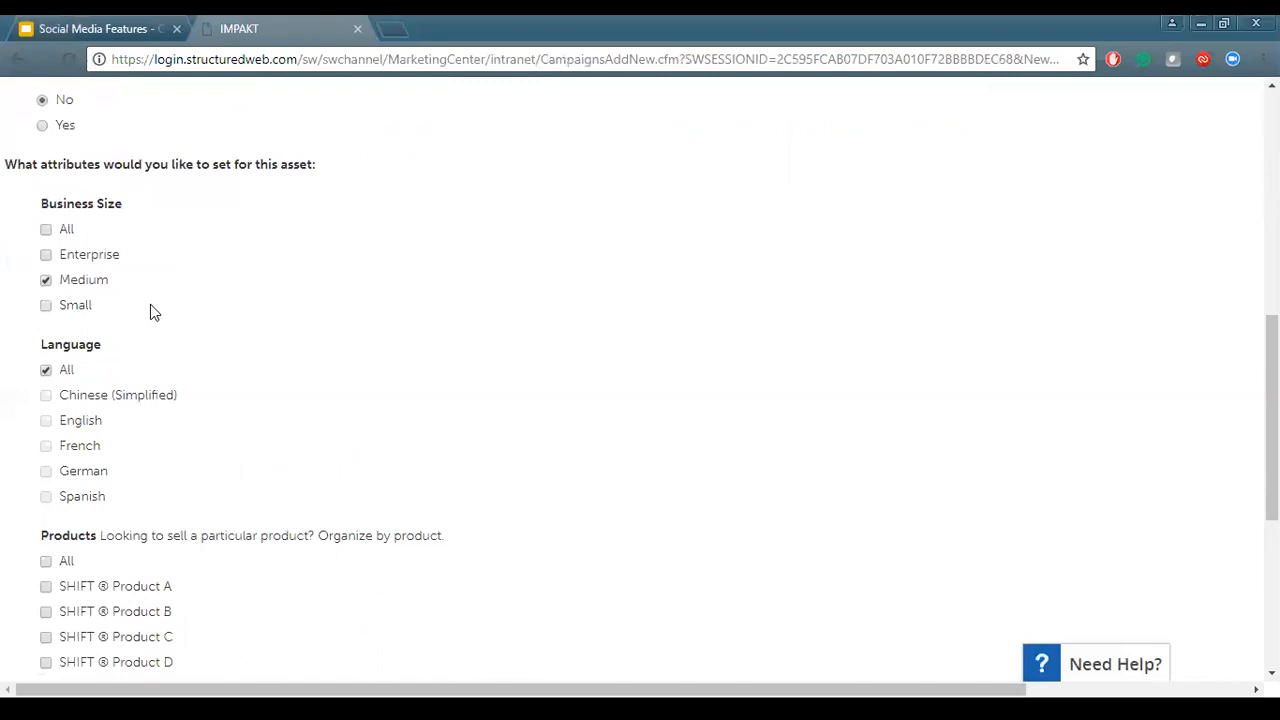
scroll(293, 387, down, 1)
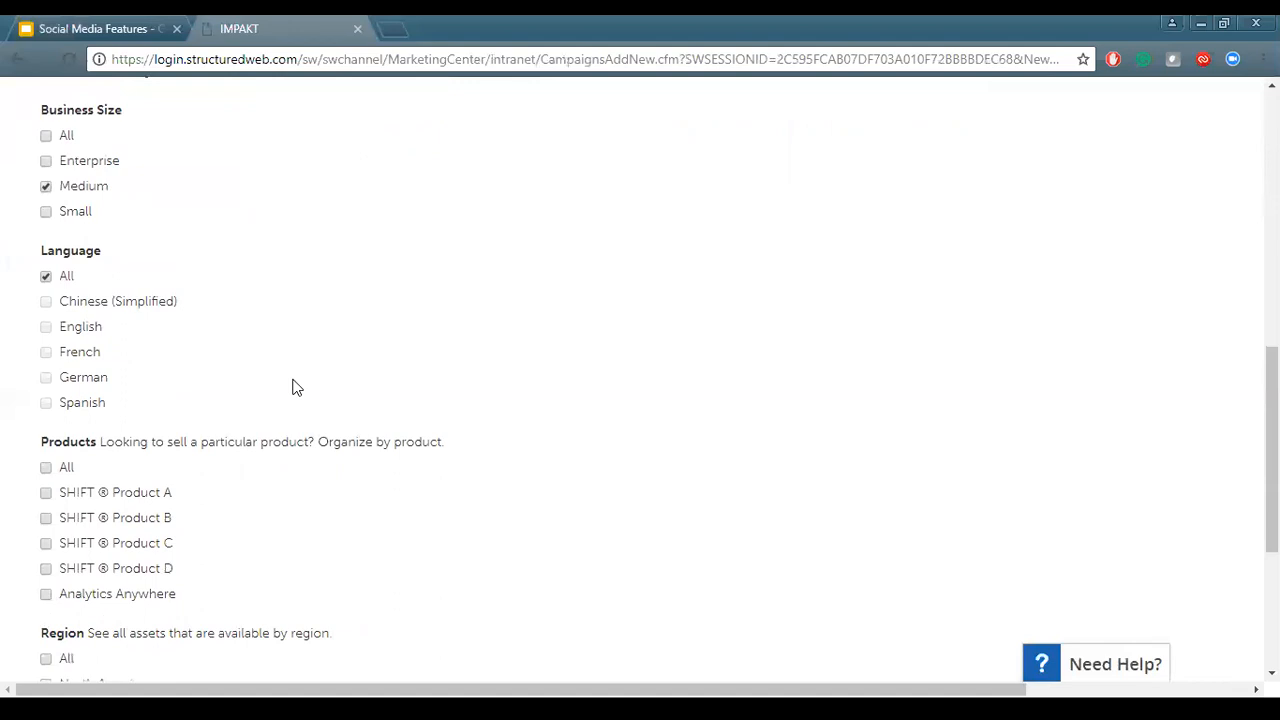
scroll(293, 387, down, 2)
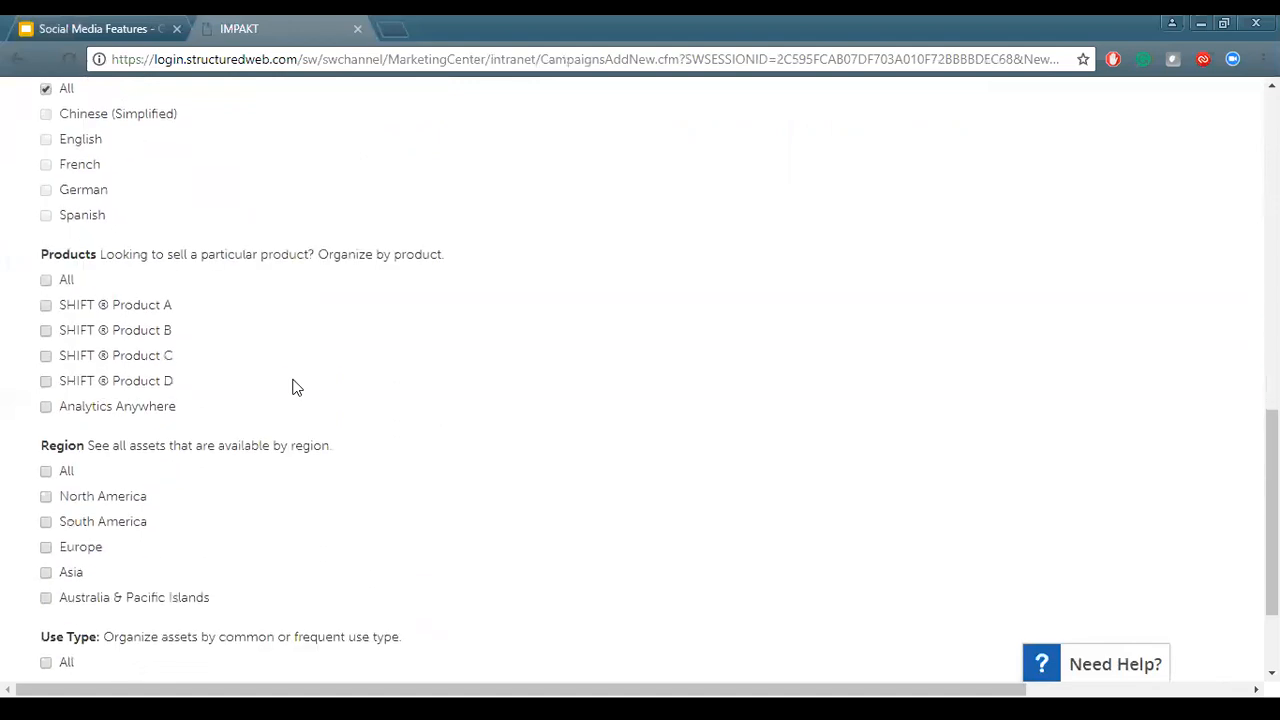
Save the new social campaign
scroll(293, 387, down, 2)
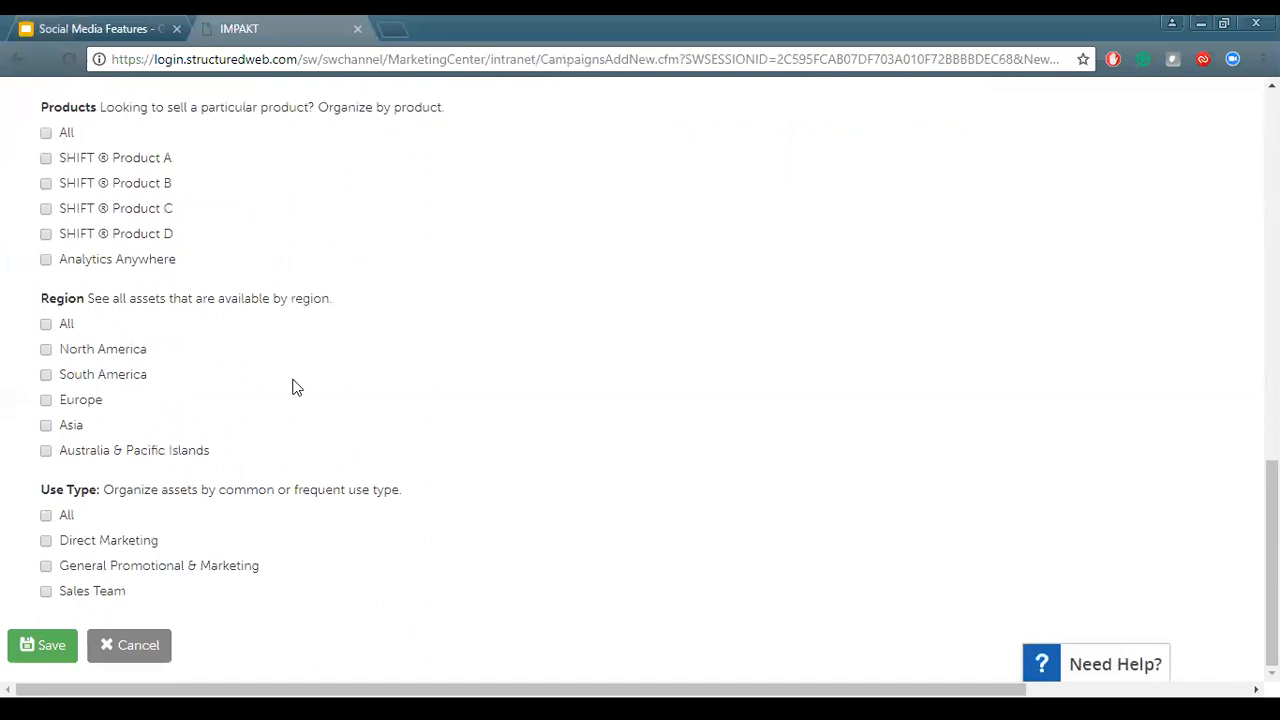
click(47, 647)
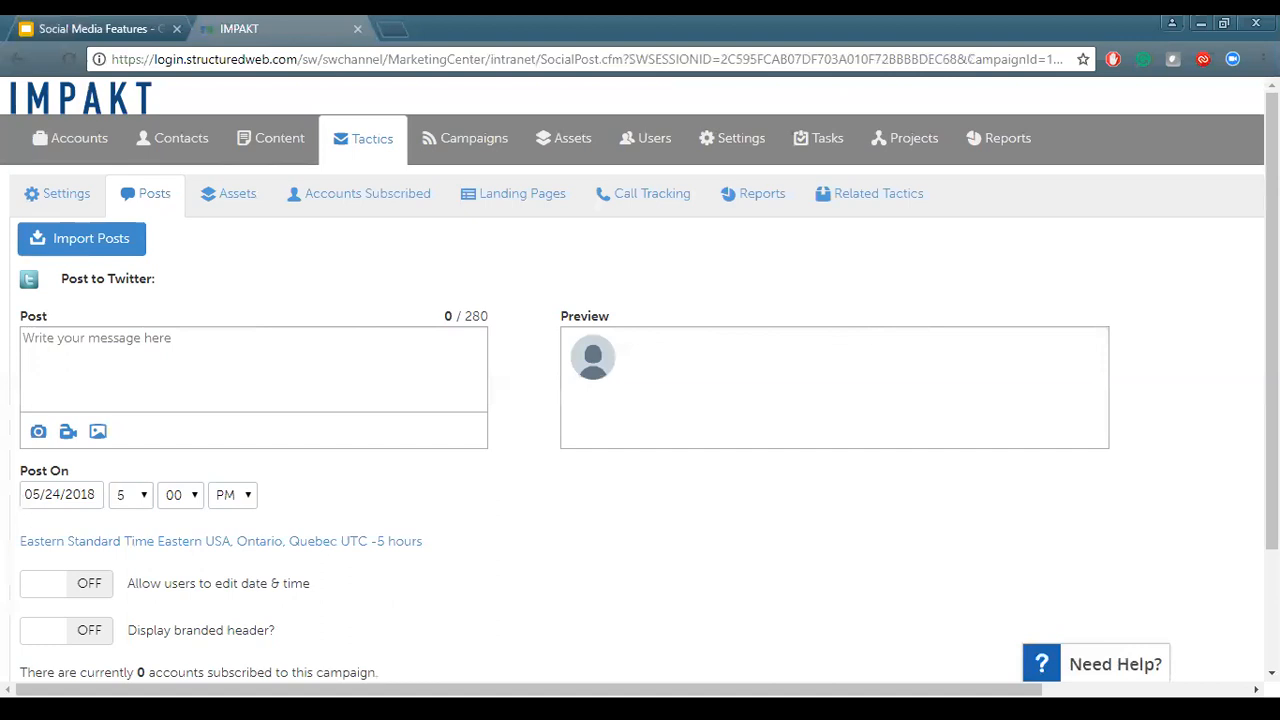
Open the post import dialog and close it without importing
click(71, 241)
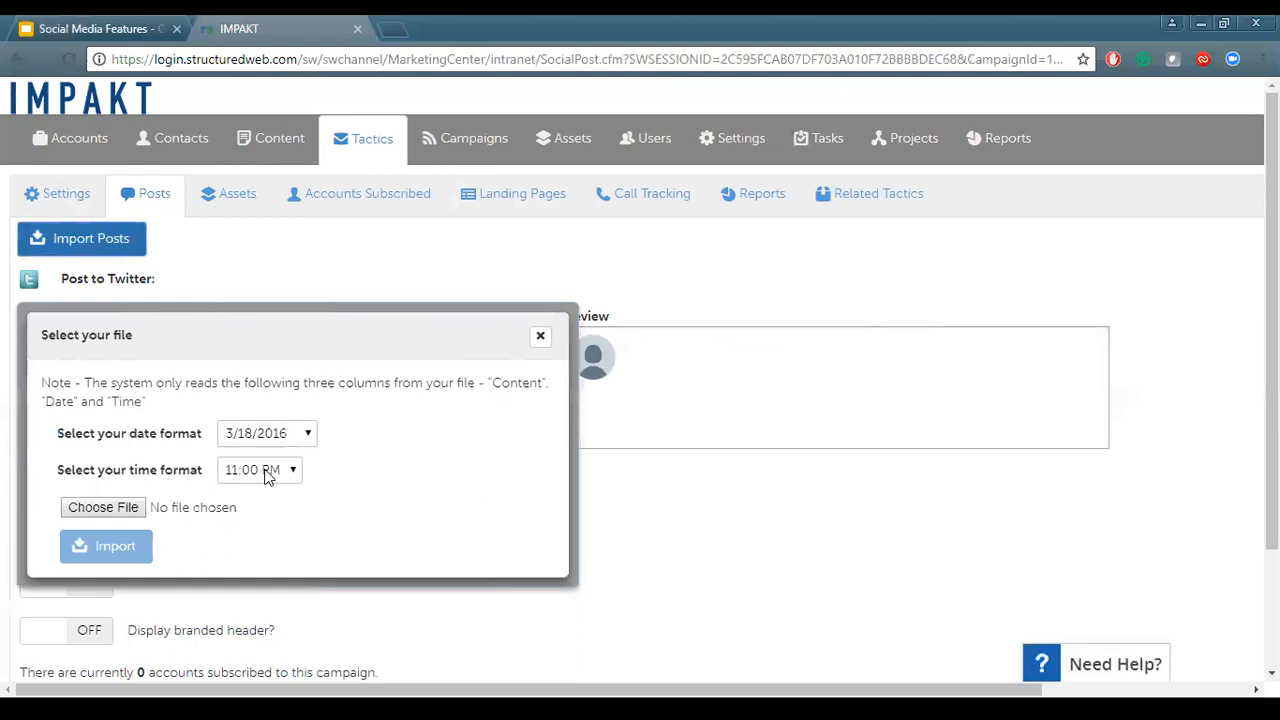
click(540, 337)
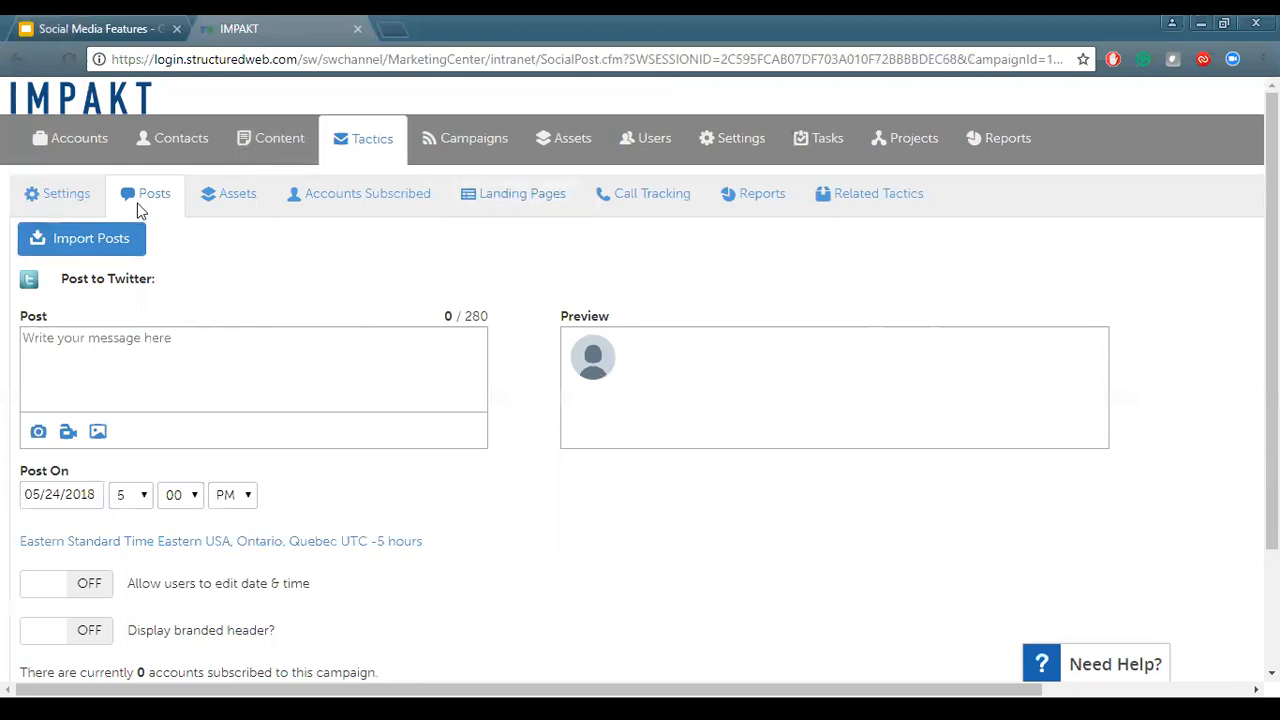
Write the Twitter post Test and attach images.png from the image library
click(123, 337)
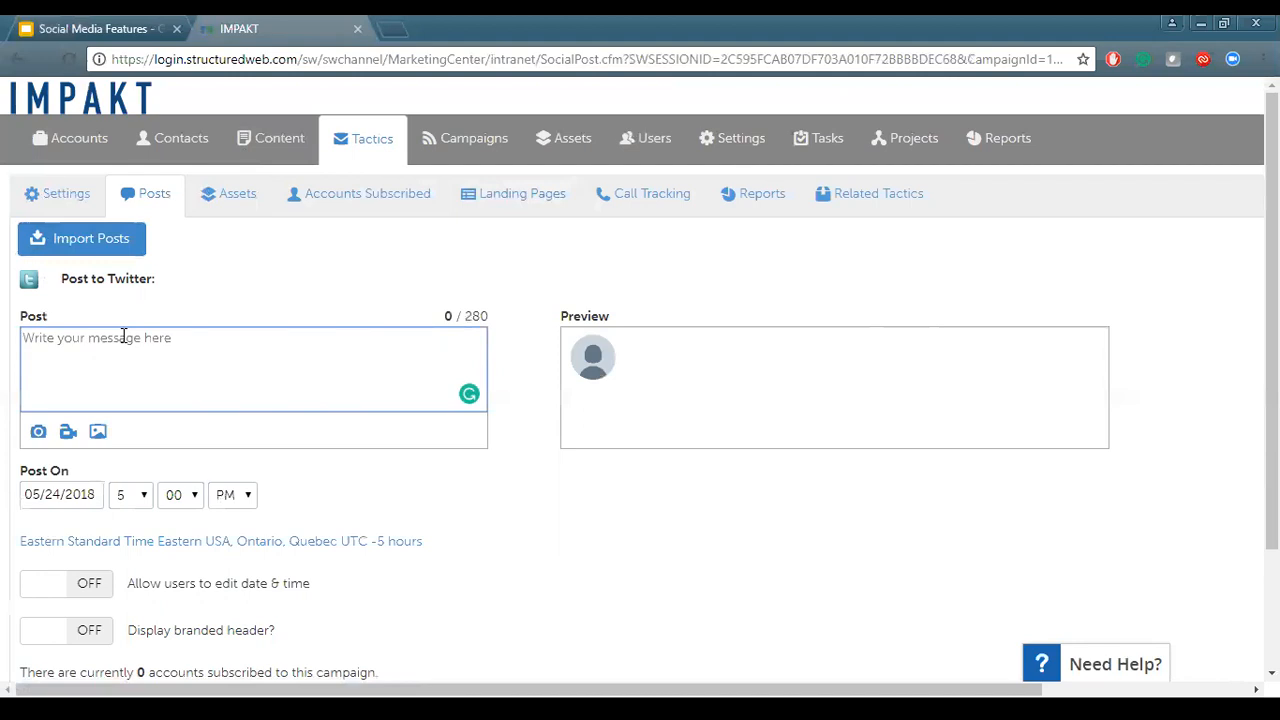
text(Test)
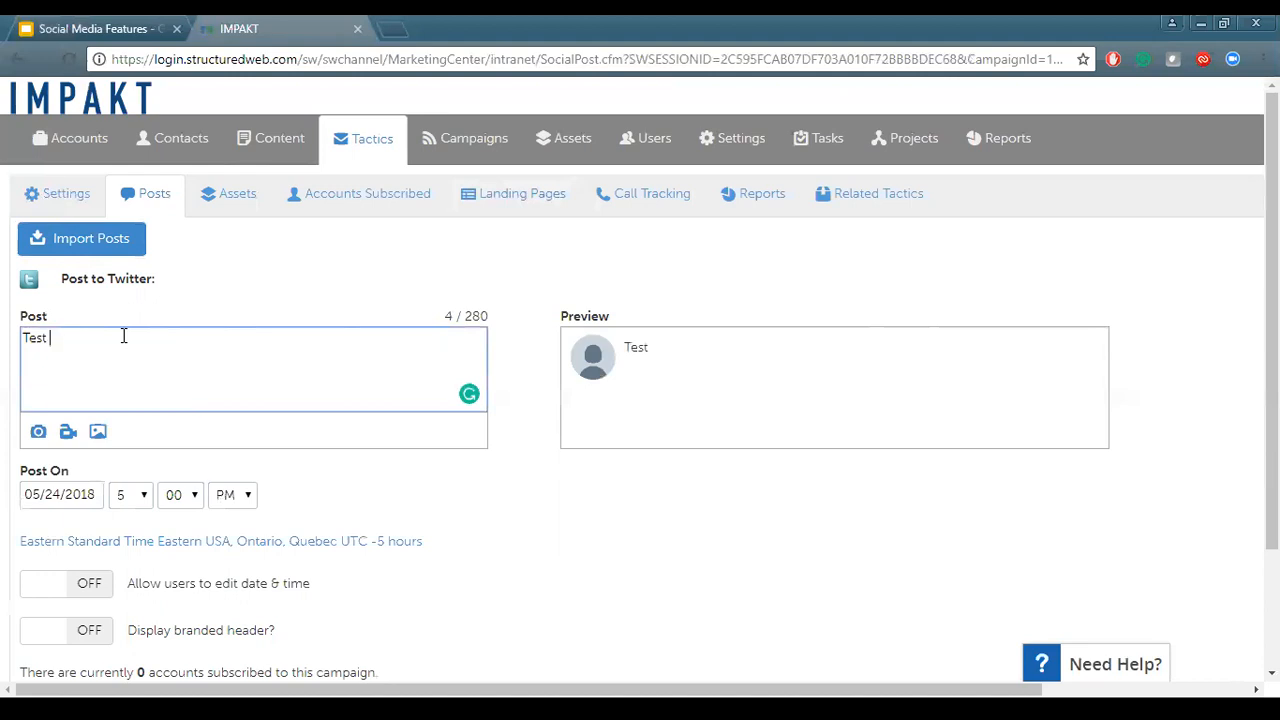
click(98, 433)
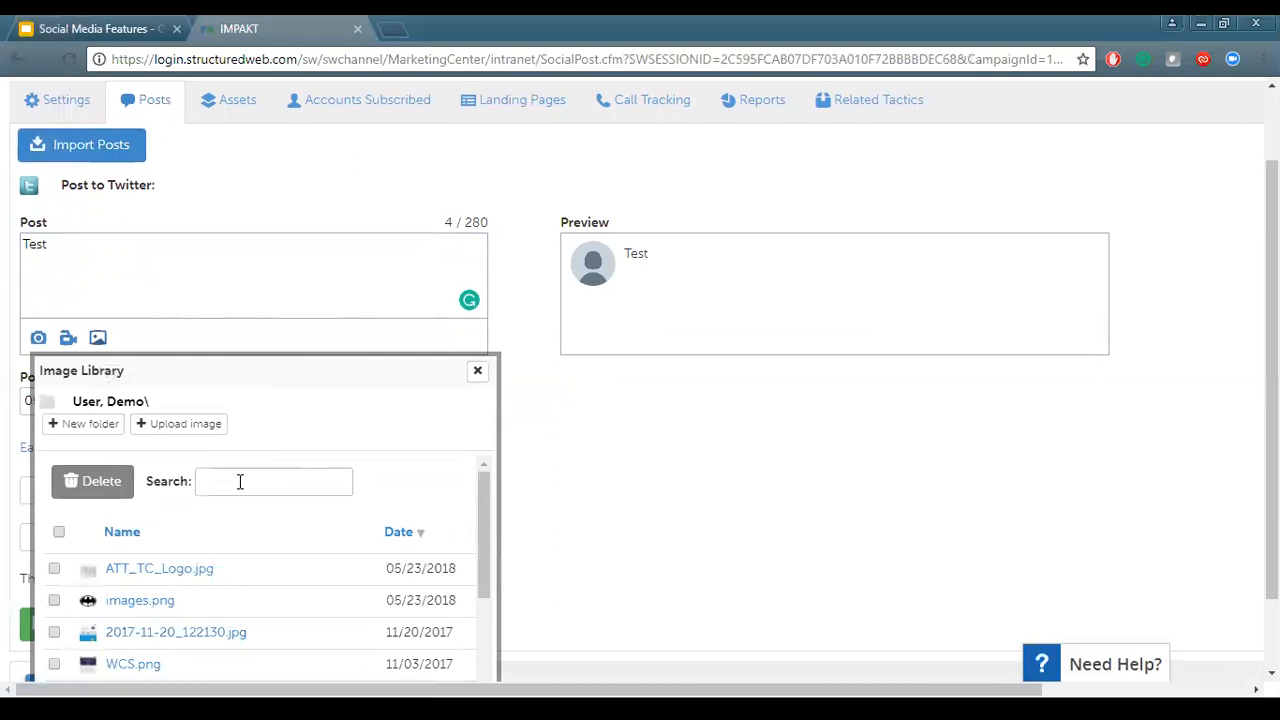
click(203, 427)
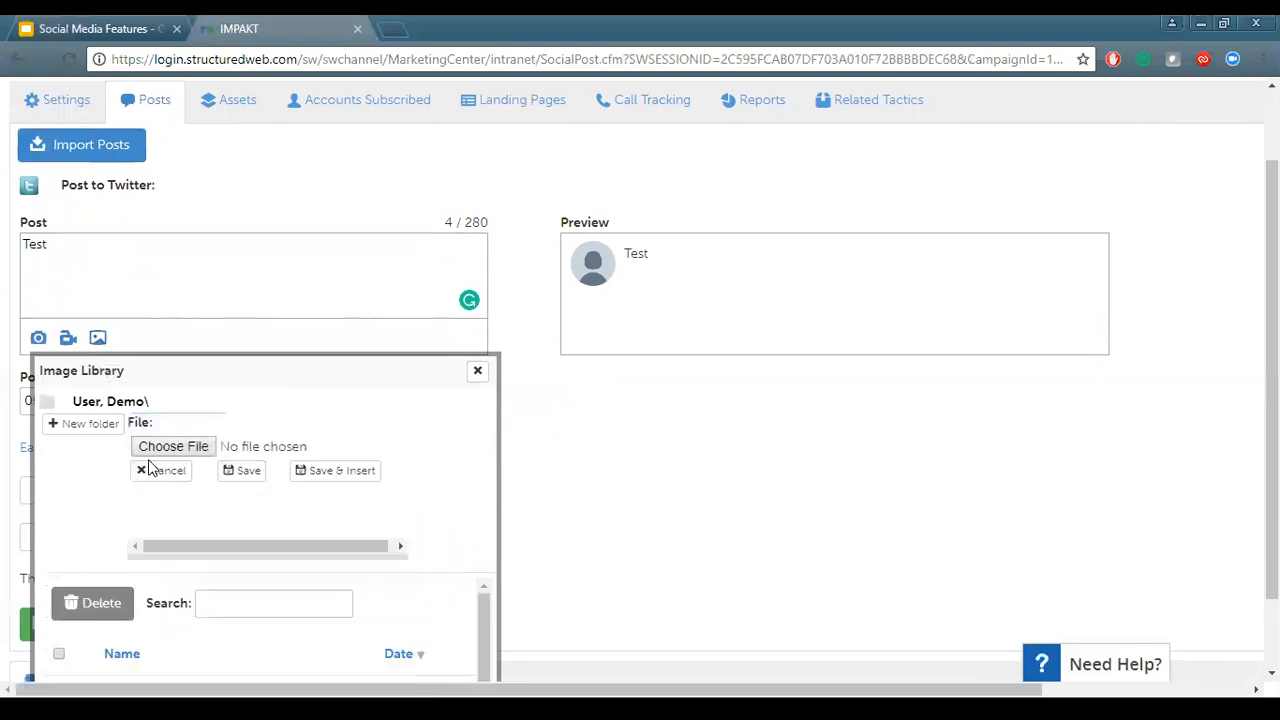
click(162, 468)
scroll(183, 551, down, 1)
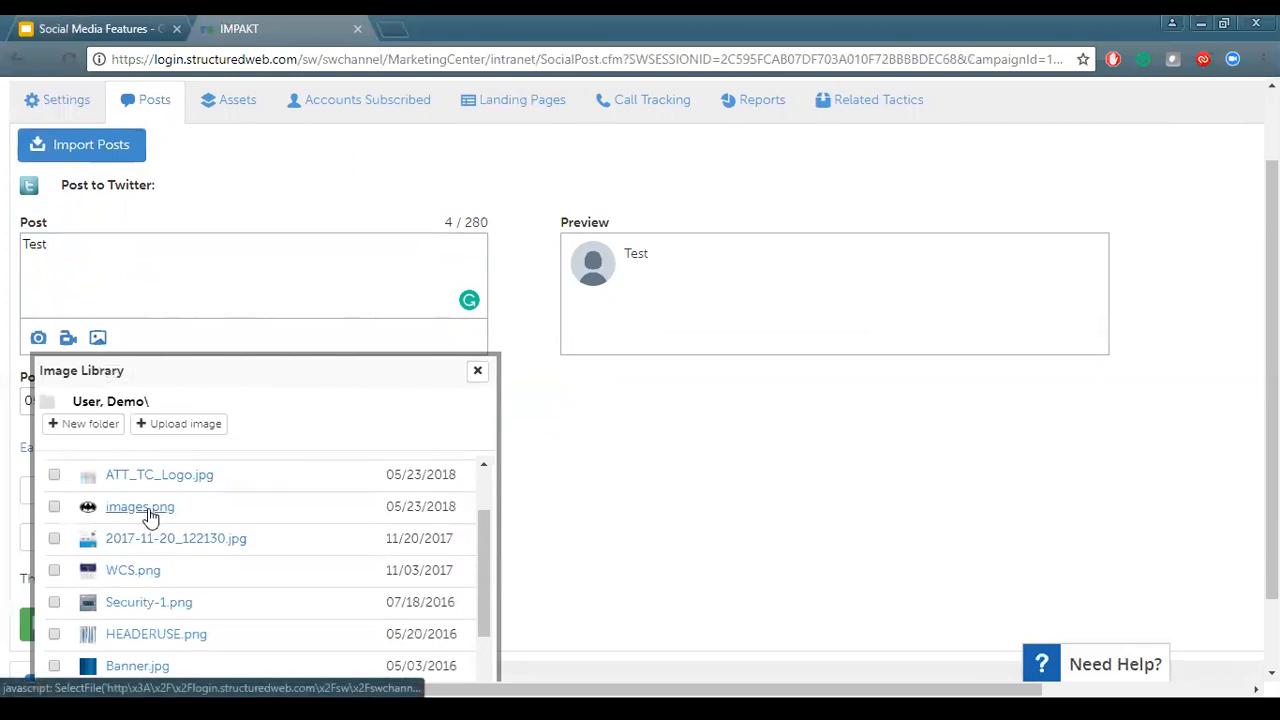
click(146, 508)
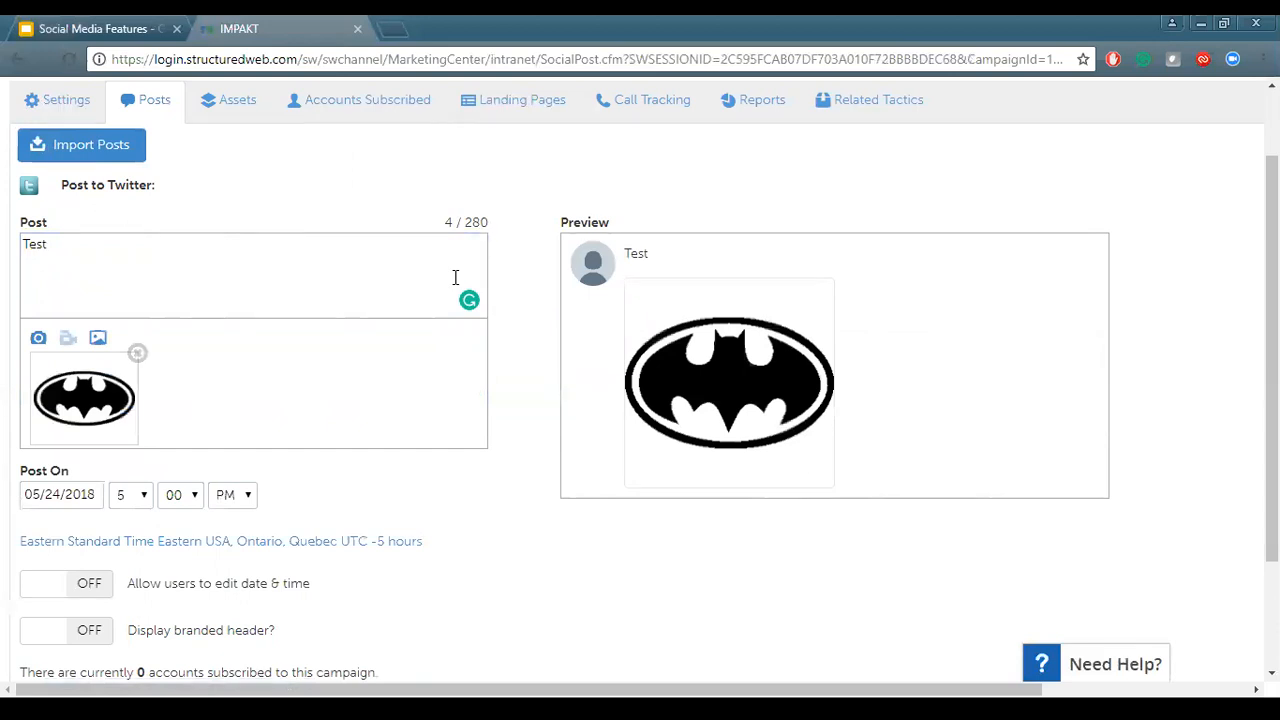
Open the Post On date picker and close it without changing the date
scroll(306, 510, down, 2)
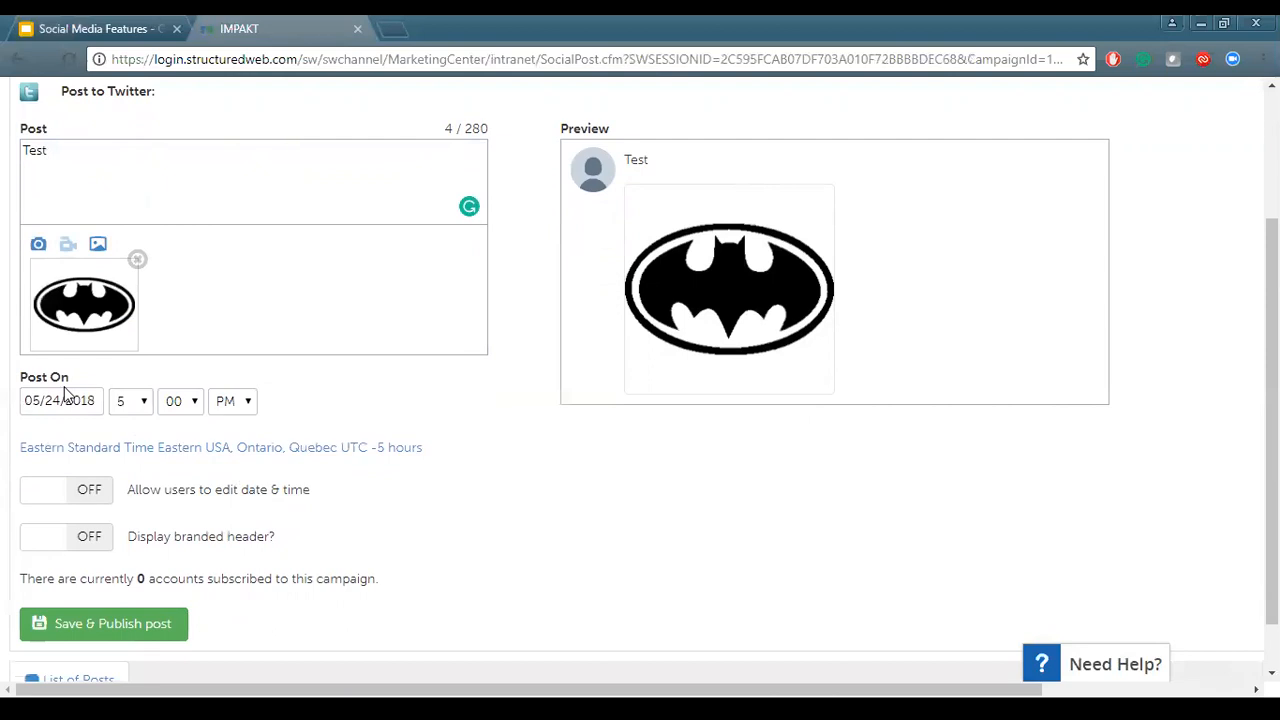
click(68, 408)
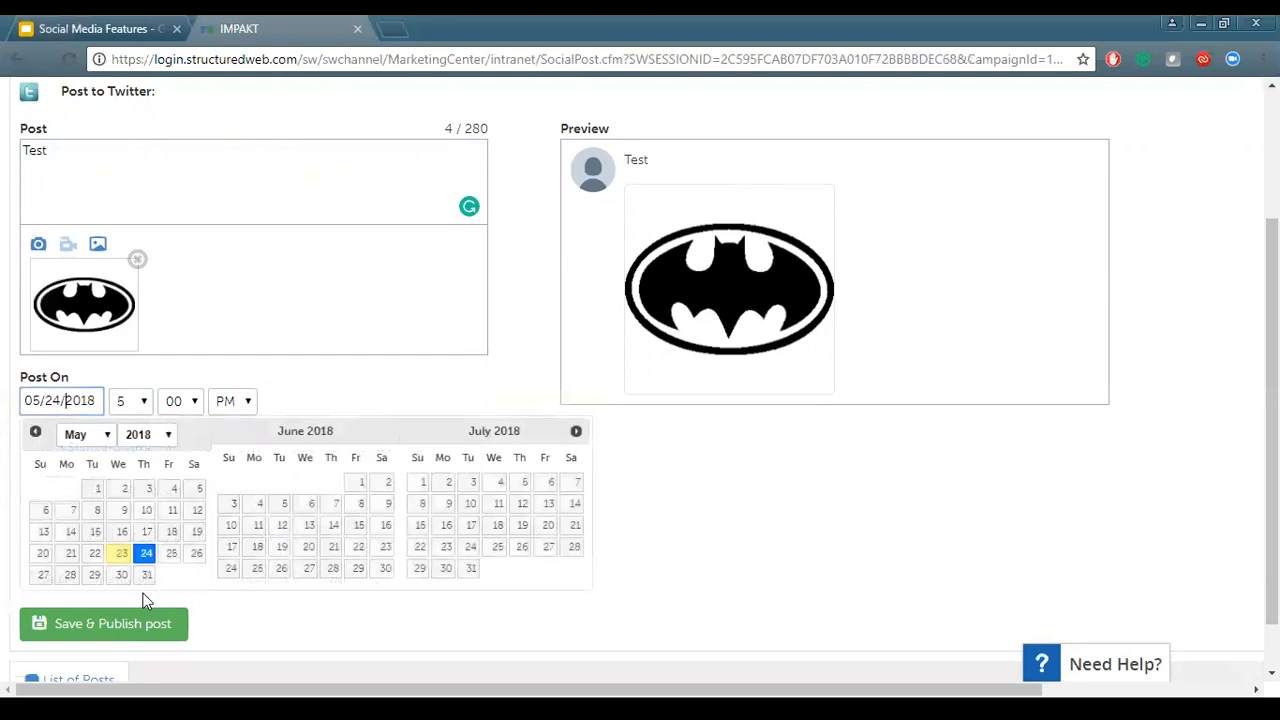
click(315, 389)
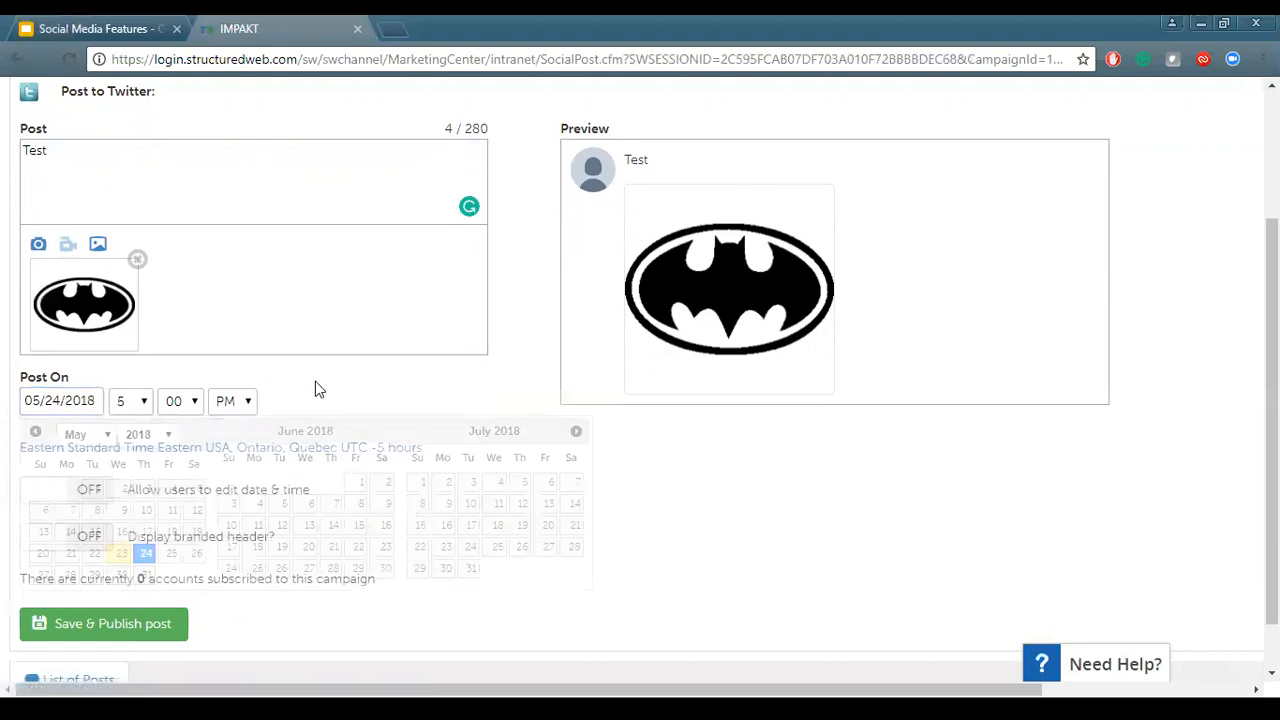
click(286, 450)
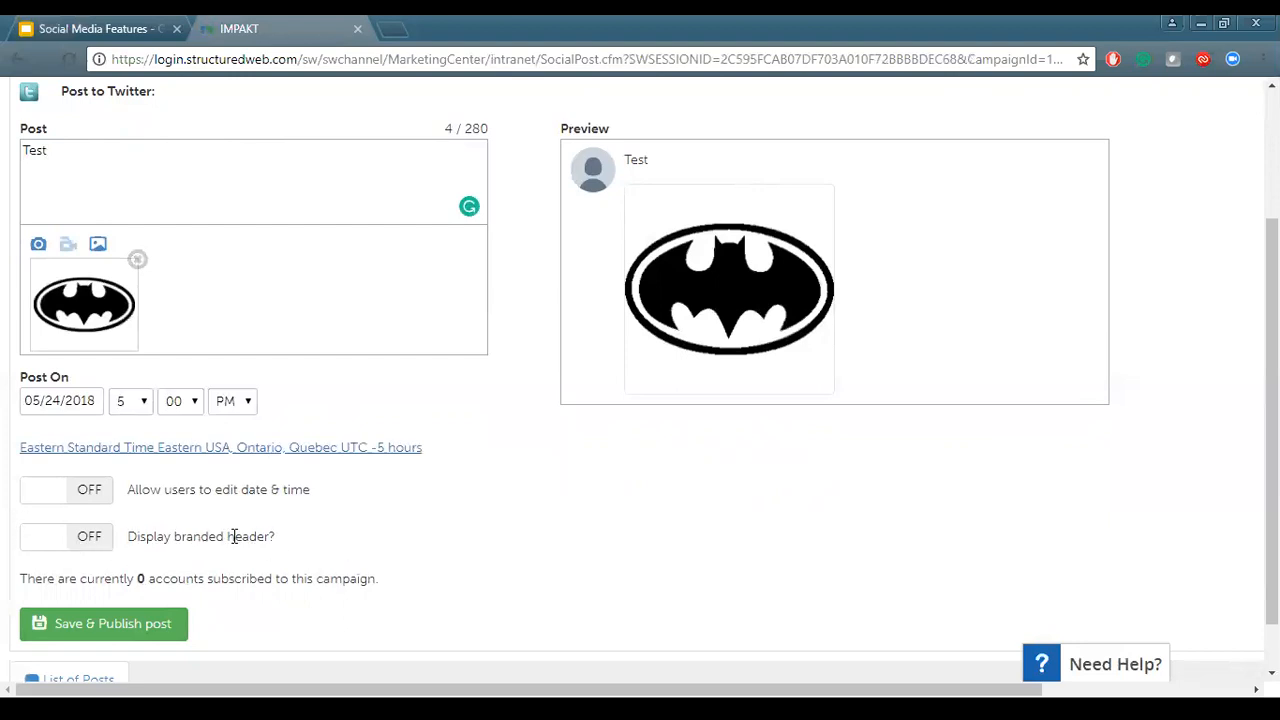
Save and publish the Twitter post with its scheduled date and time
scroll(495, 563, down, 1)
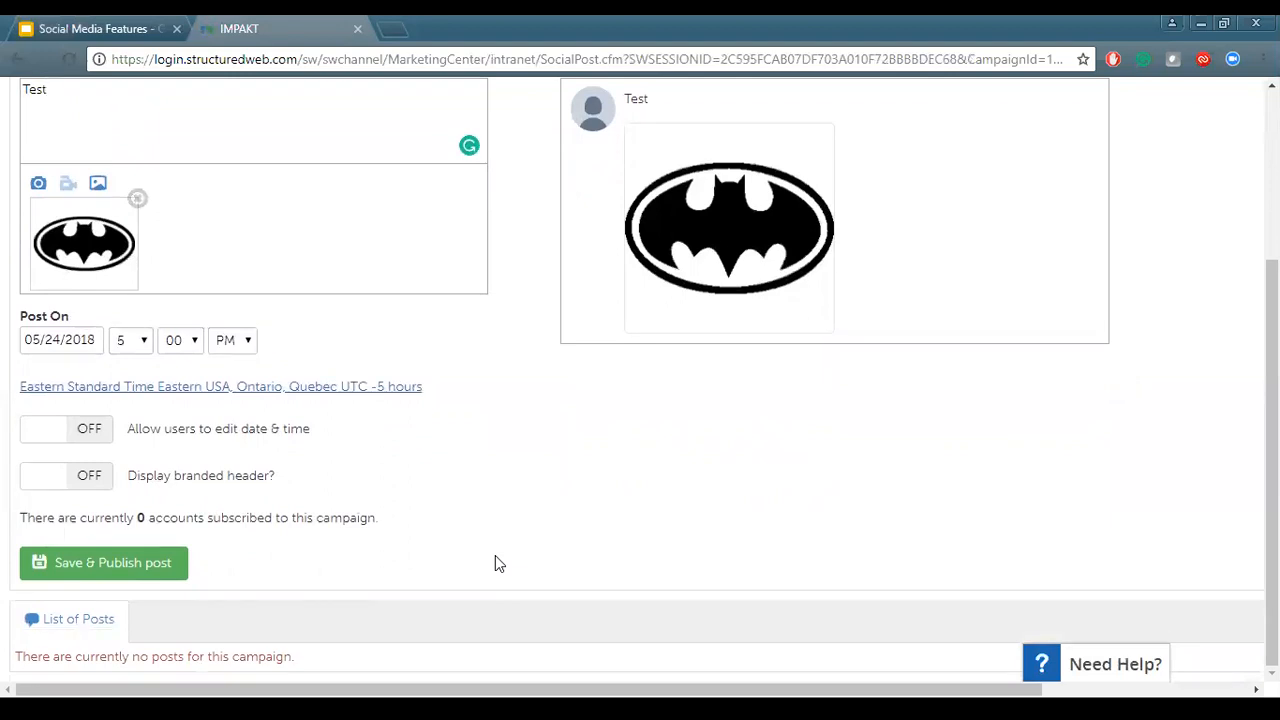
scroll(495, 563, up, 3)
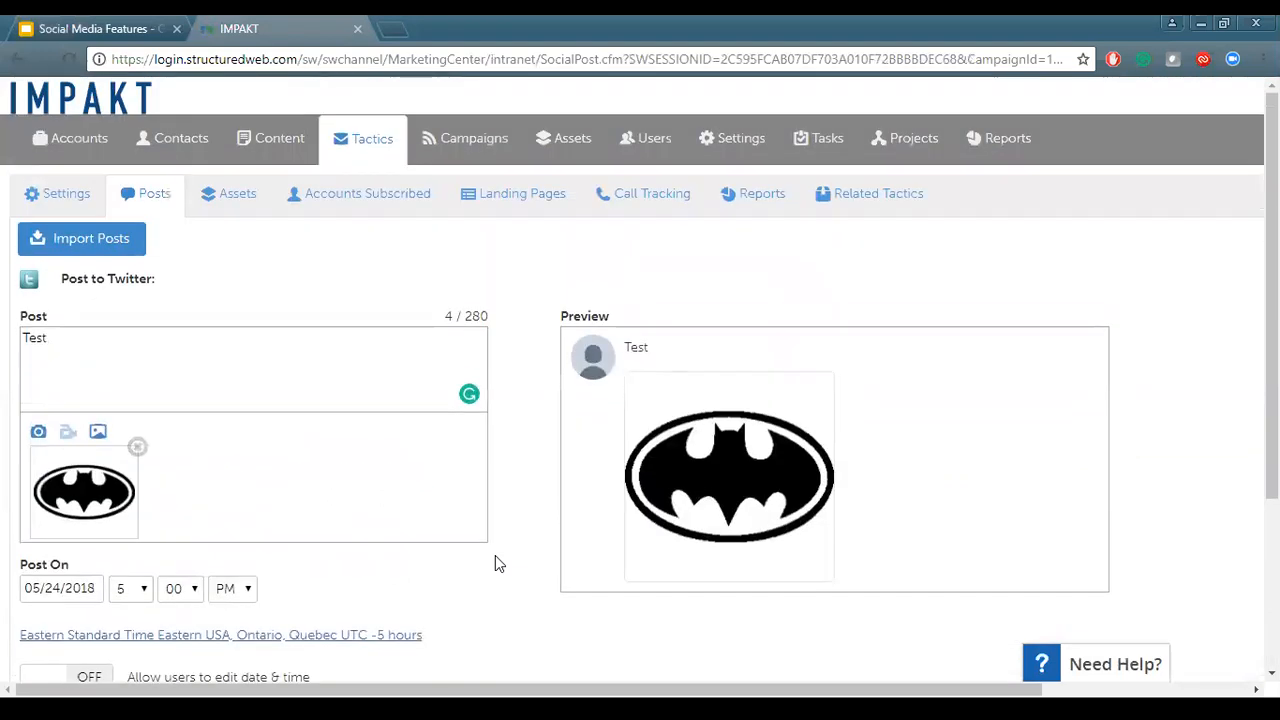
scroll(495, 563, down, 3)
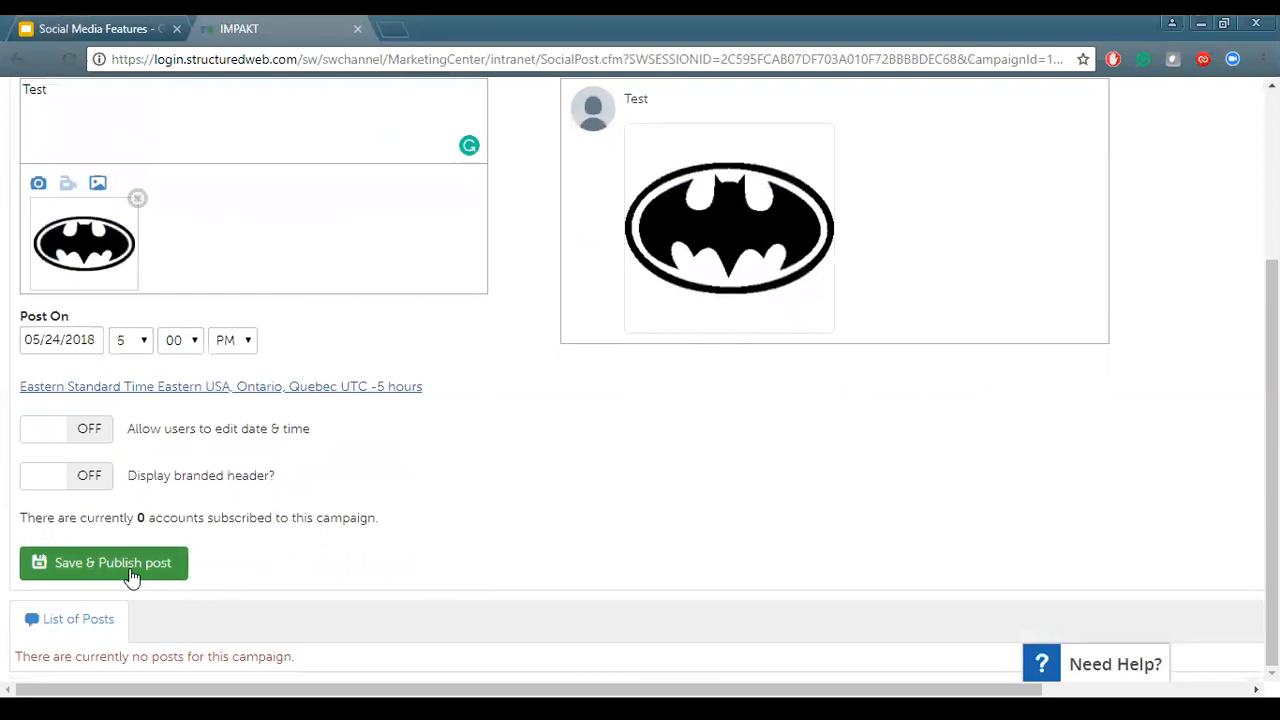
click(171, 563)
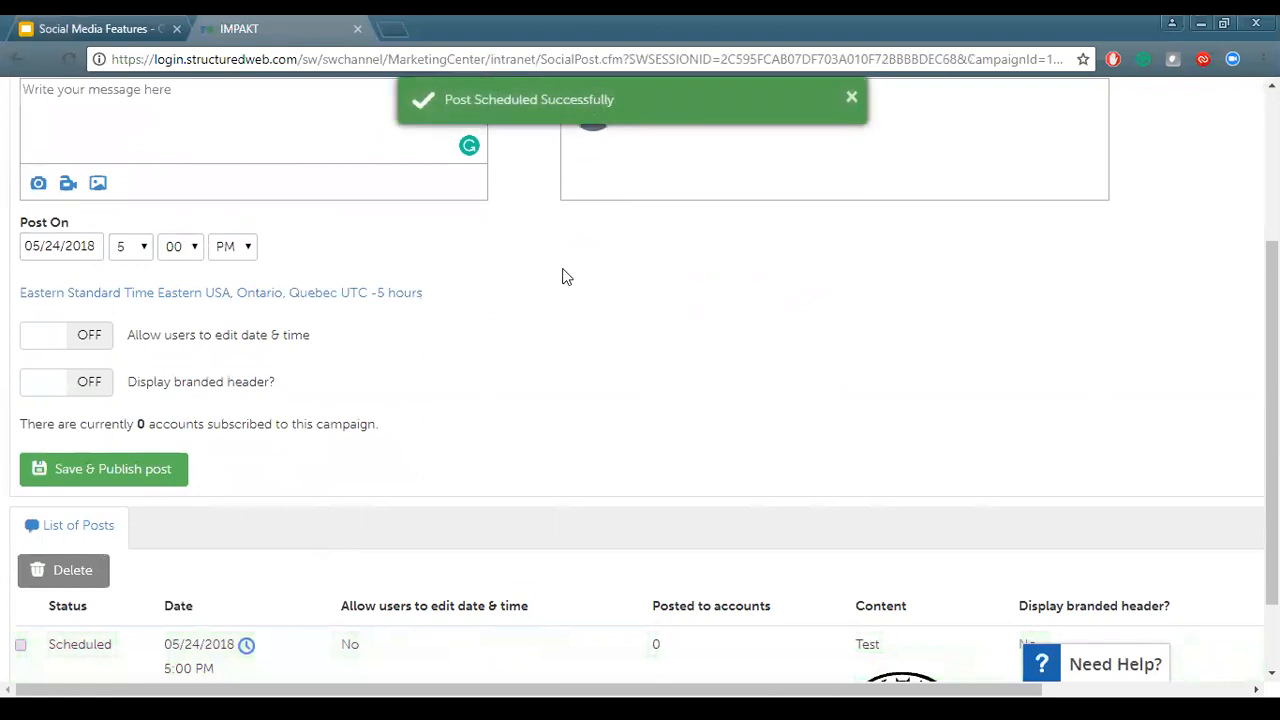
Open the scheduled post's date editor in the list of posts and cancel without changing it
scroll(560, 351, down, 1)
scroll(560, 351, down, 1)
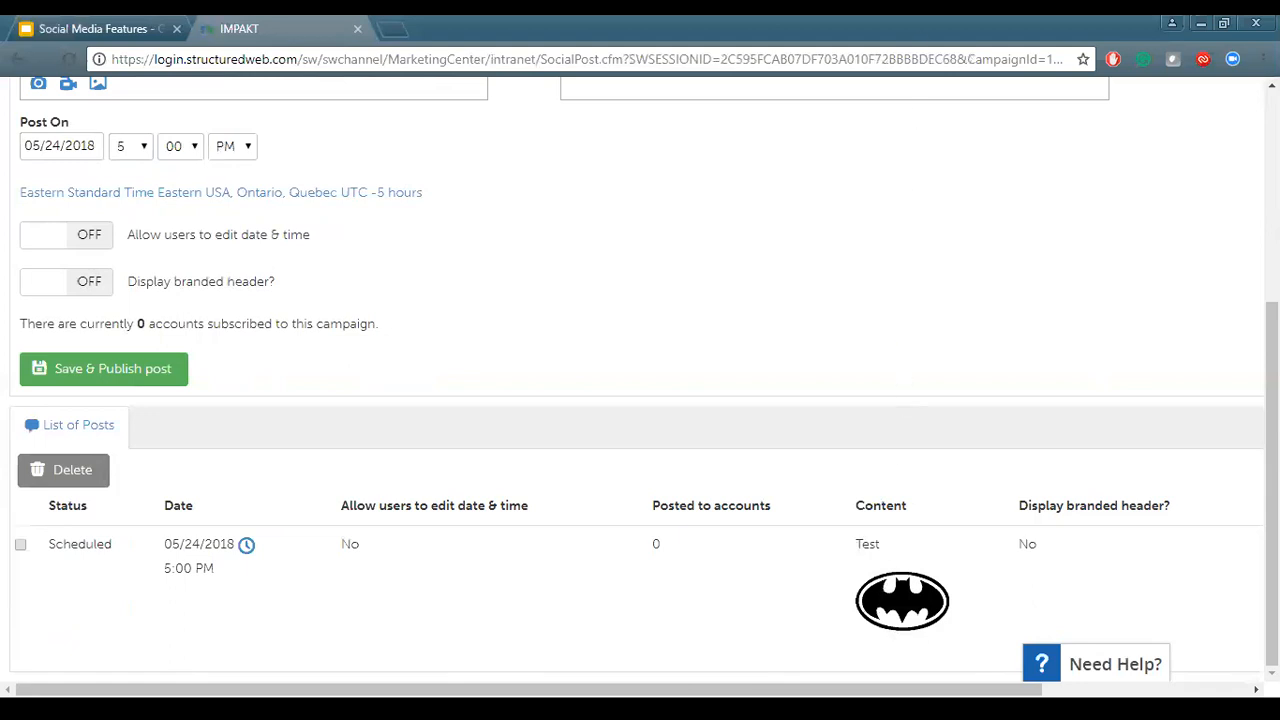
scroll(489, 420, up, 1)
scroll(489, 420, down, 1)
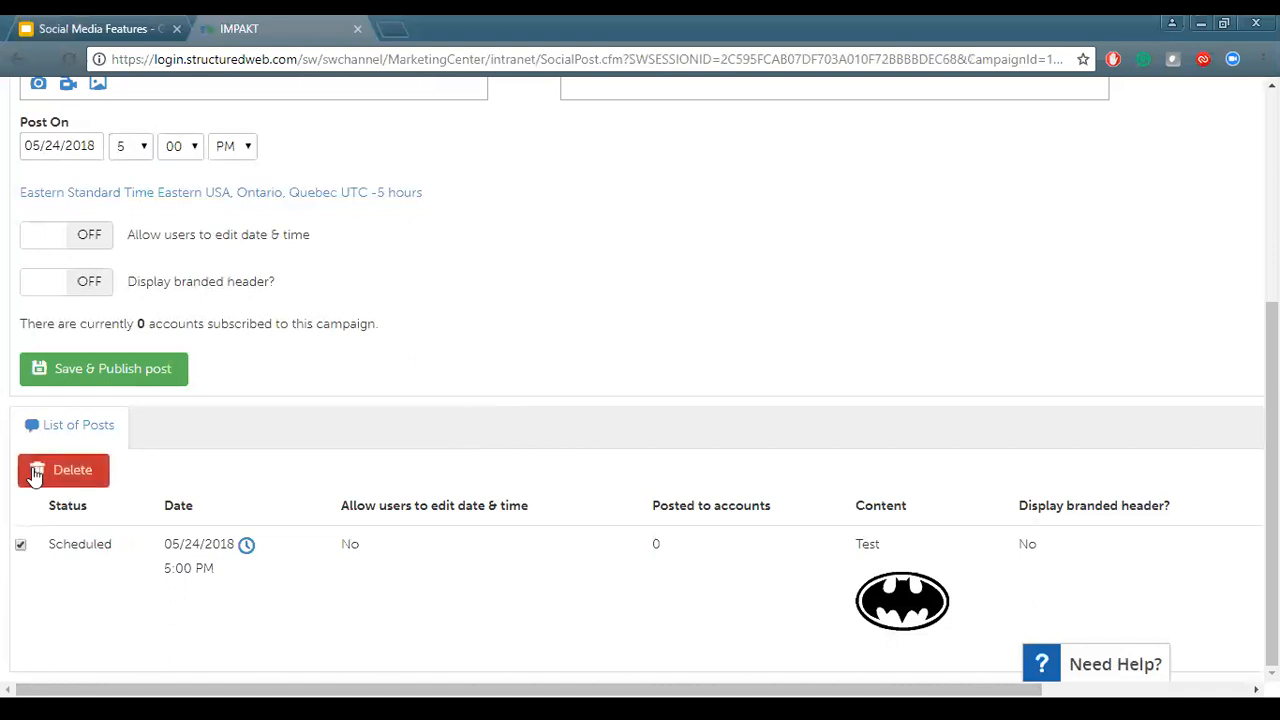
click(20, 544)
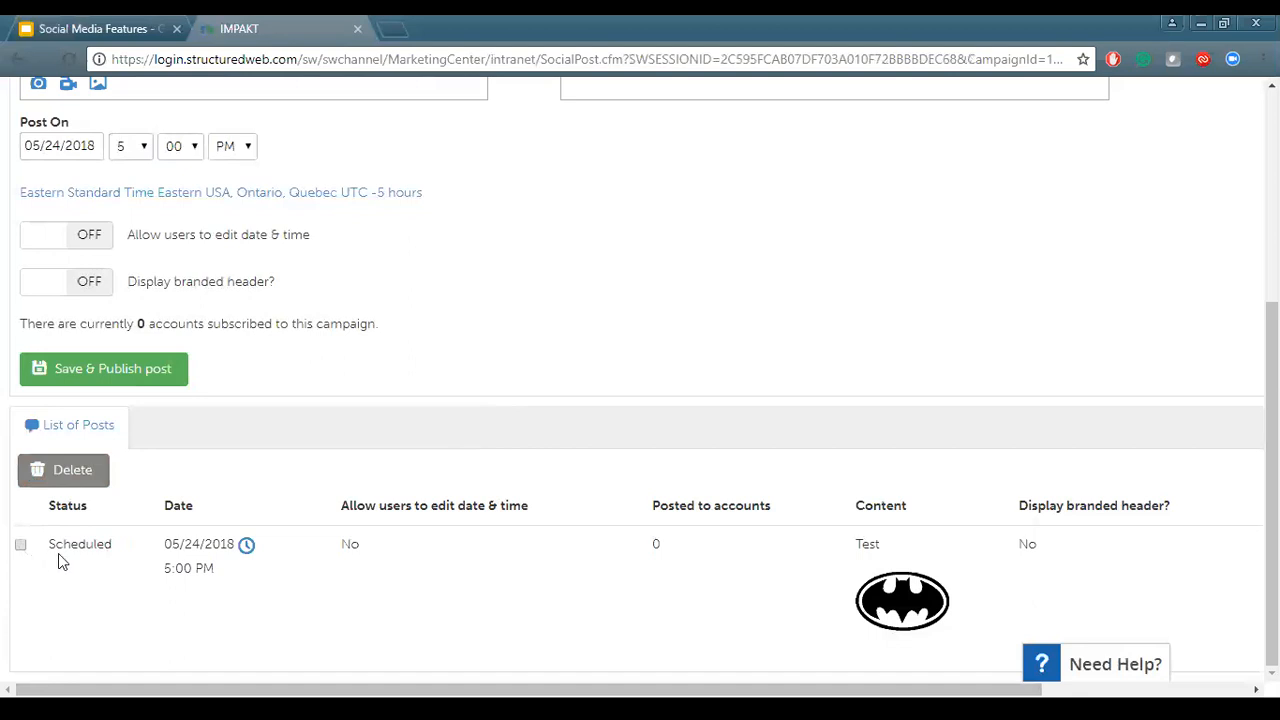
click(246, 548)
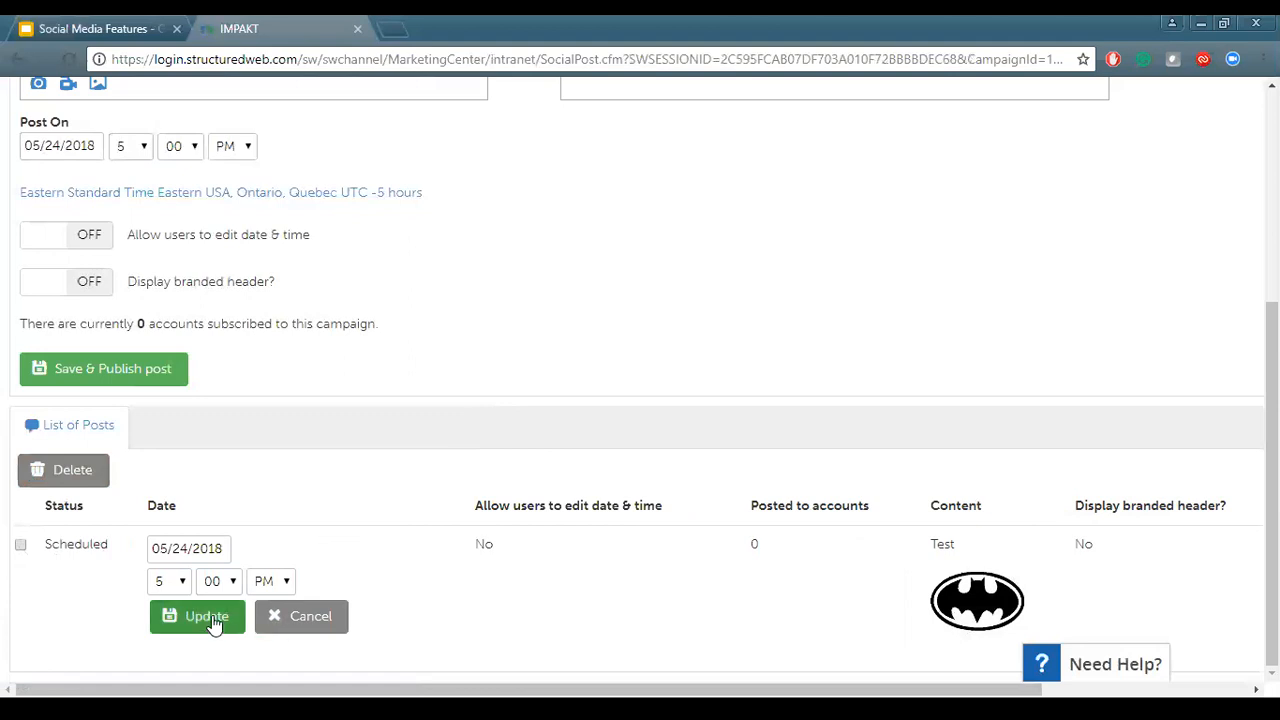
click(298, 620)
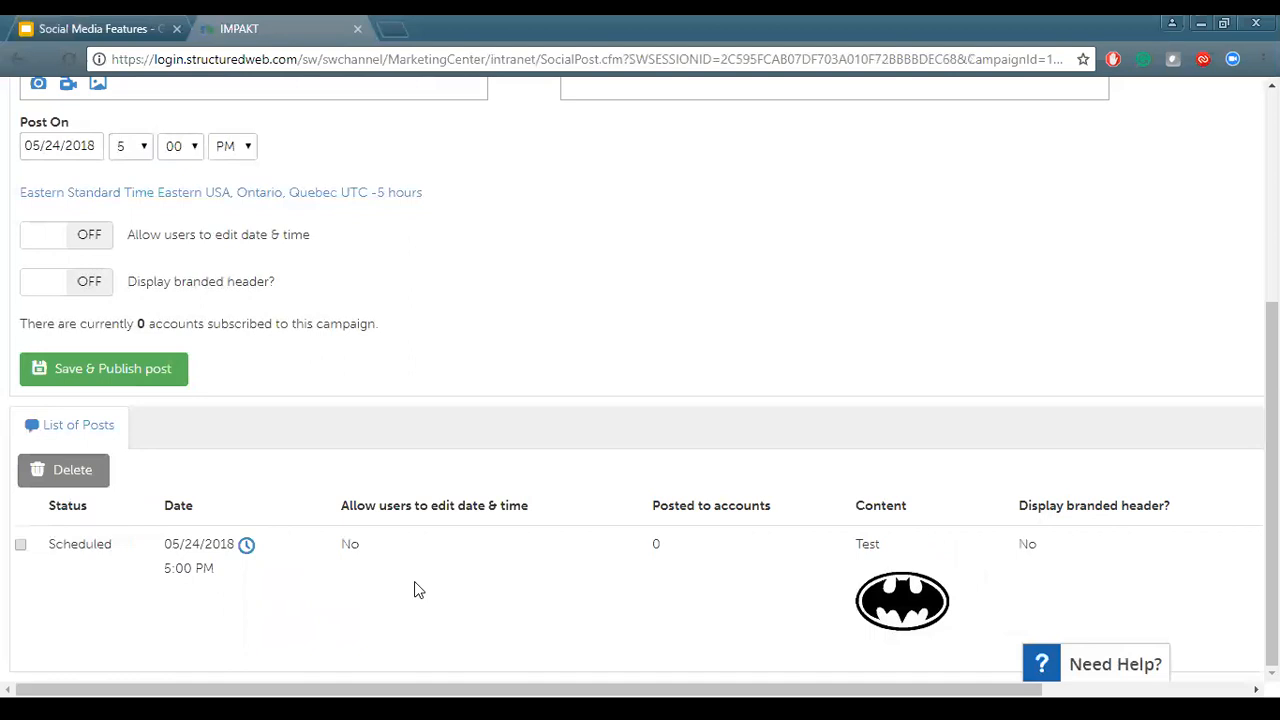
Open the campaign's Reports tab and review the account participation chart
scroll(390, 250, up, 4)
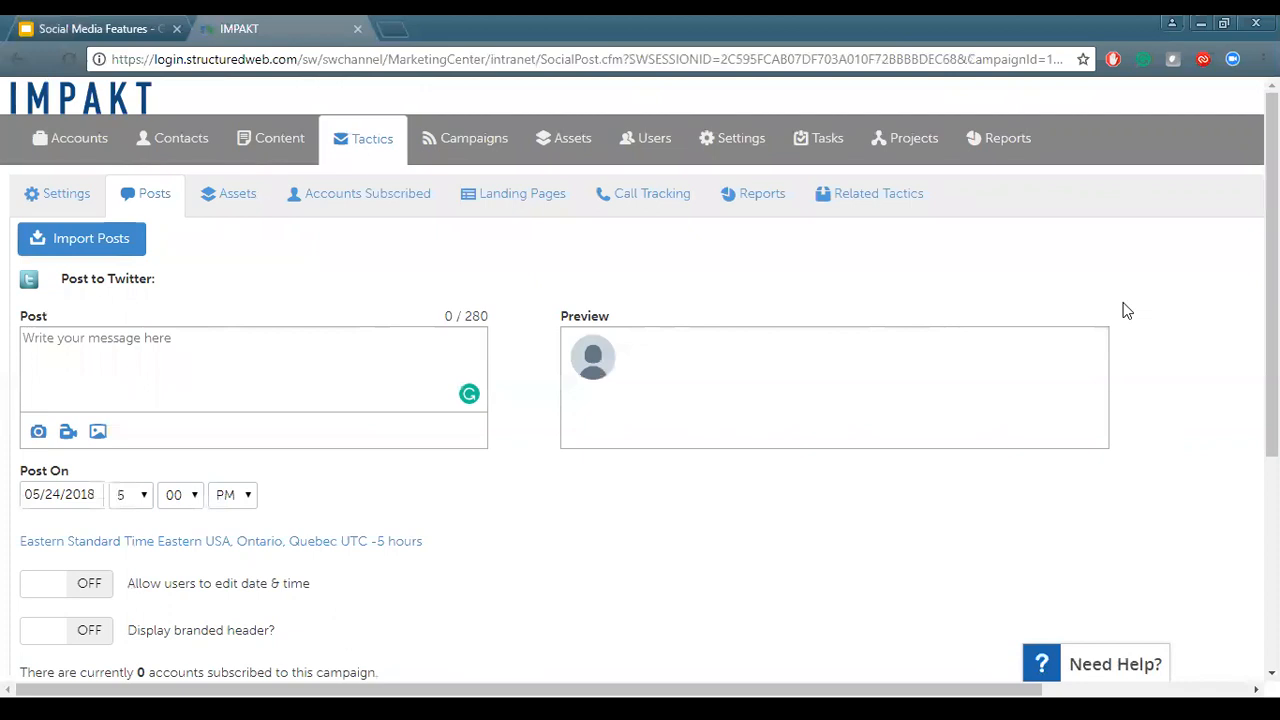
click(784, 205)
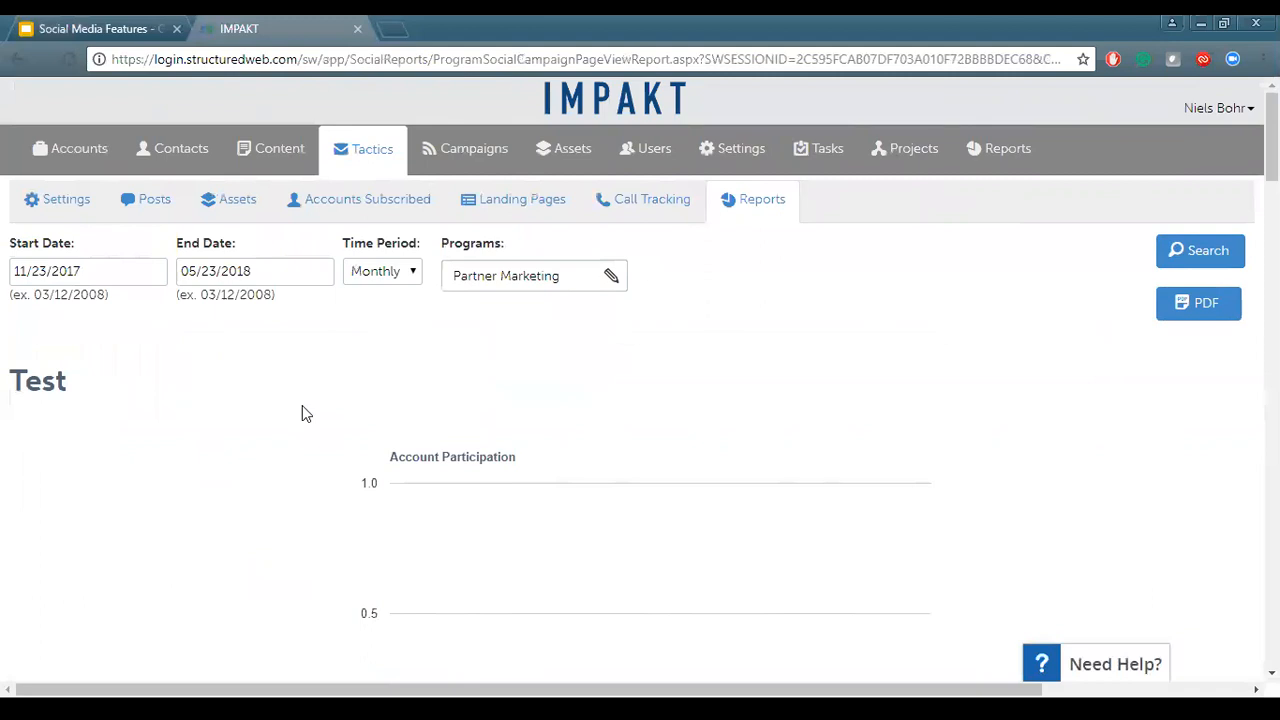
scroll(305, 413, down, 2)
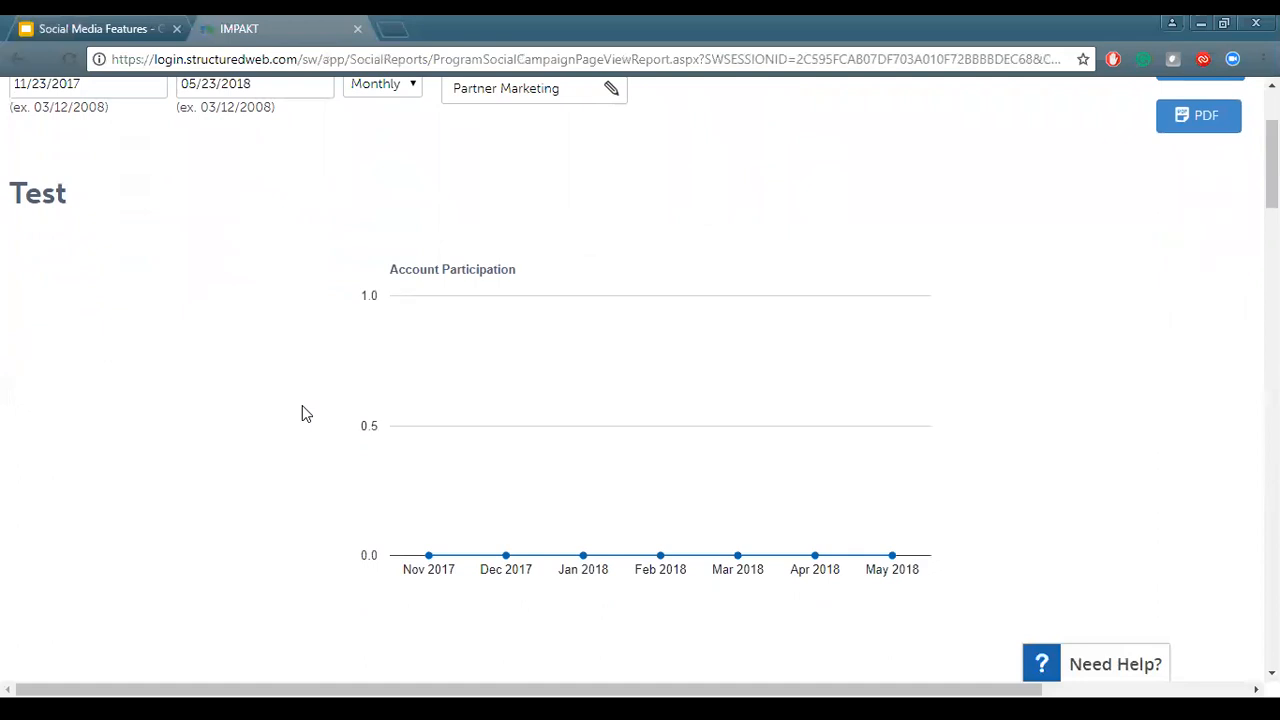
scroll(303, 408, up, 2)
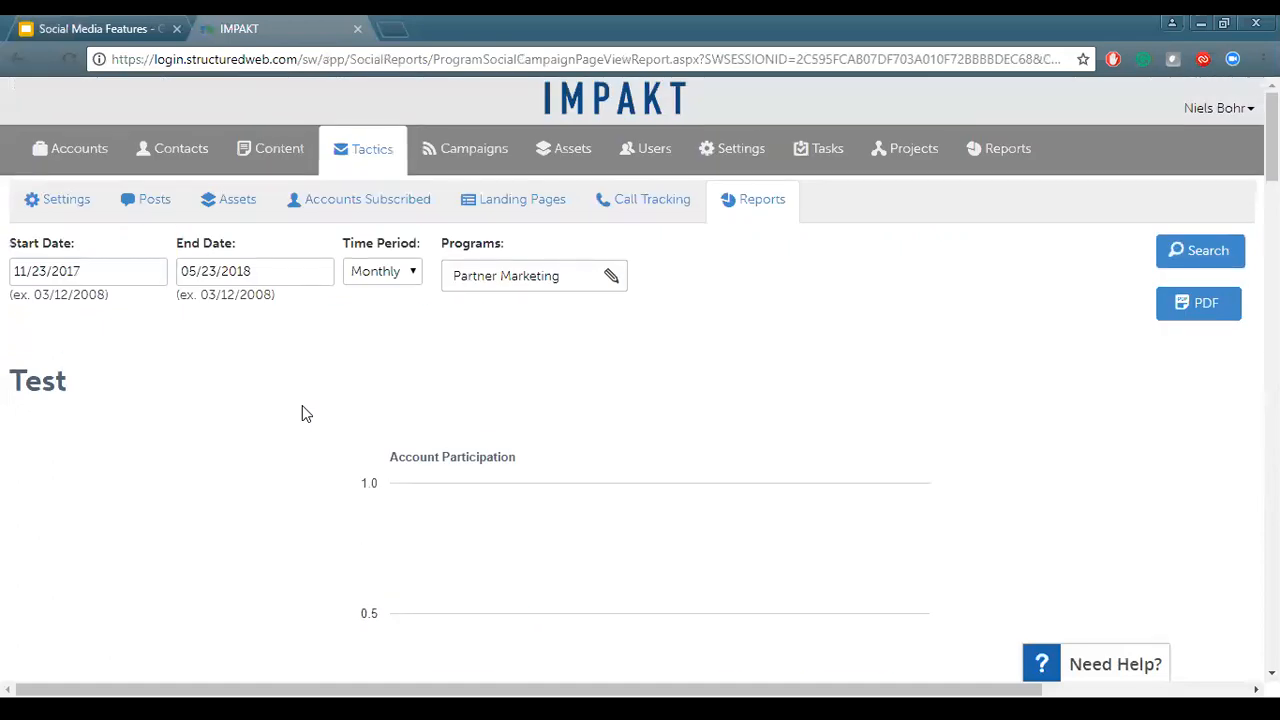
Return to the campaign's Settings tab and review its name, description and tracking variables
click(155, 204)
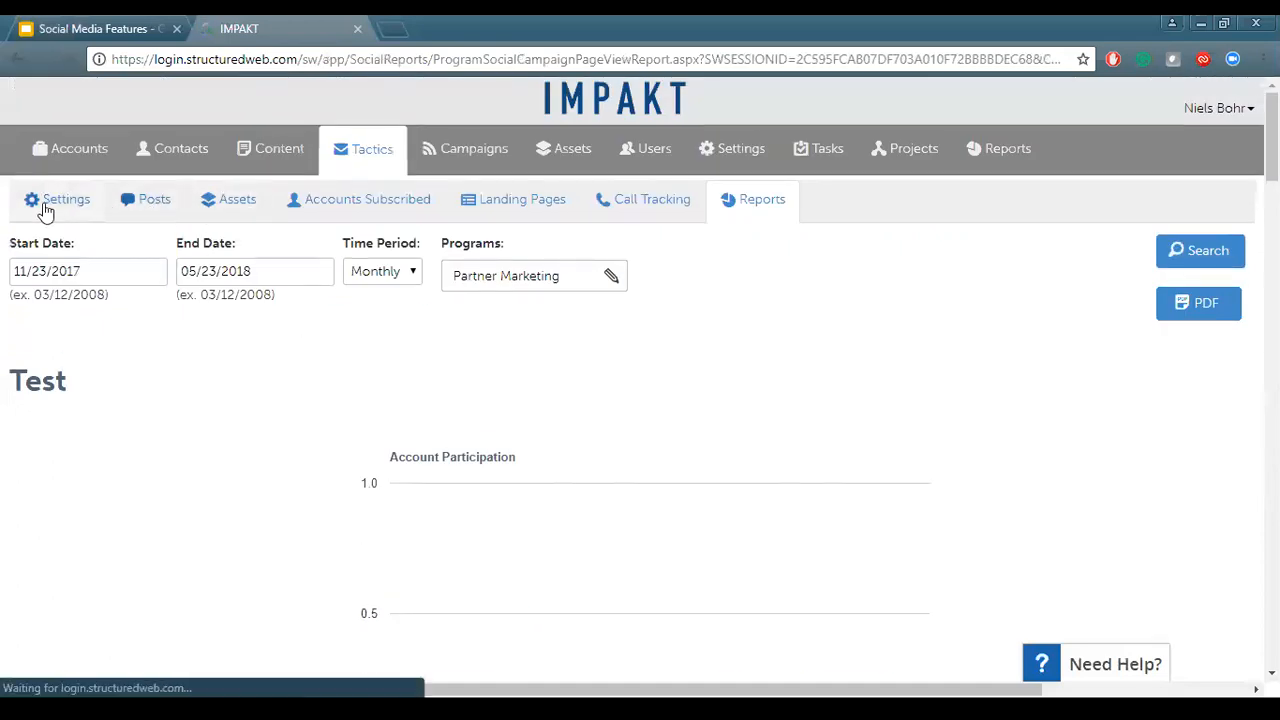
click(58, 205)
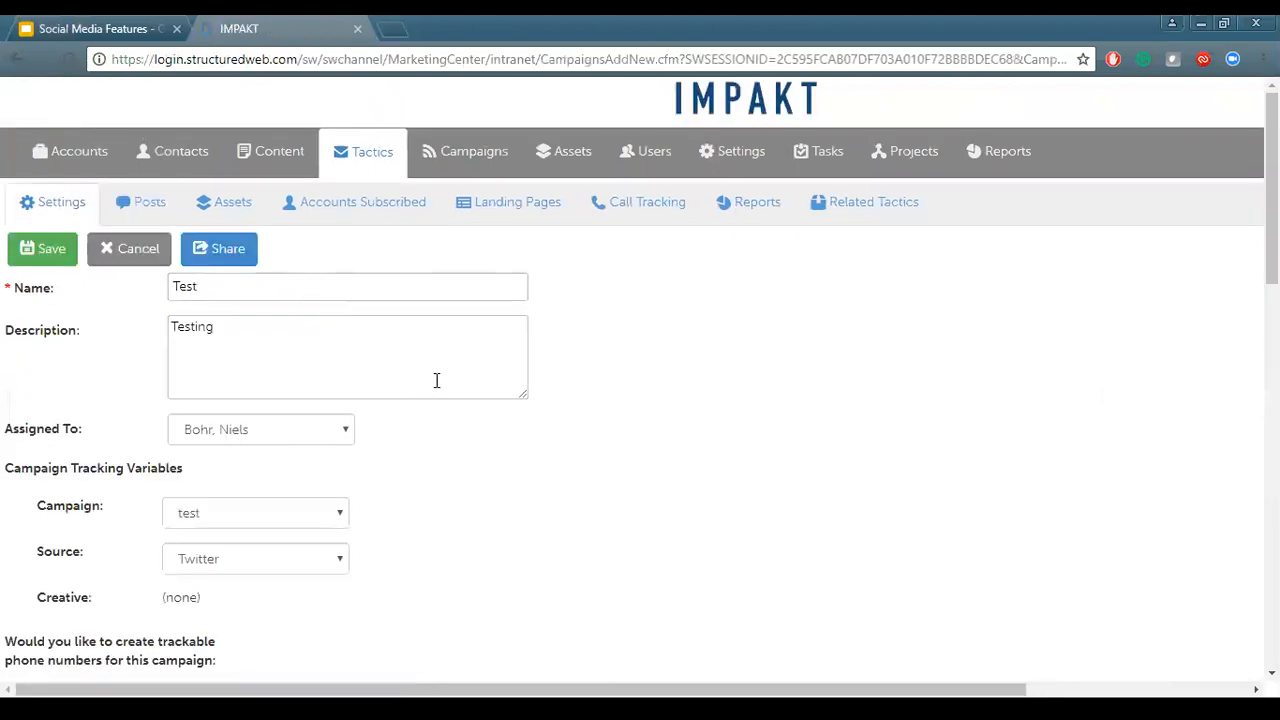
scroll(435, 385, down, 3)
scroll(435, 389, up, 3)
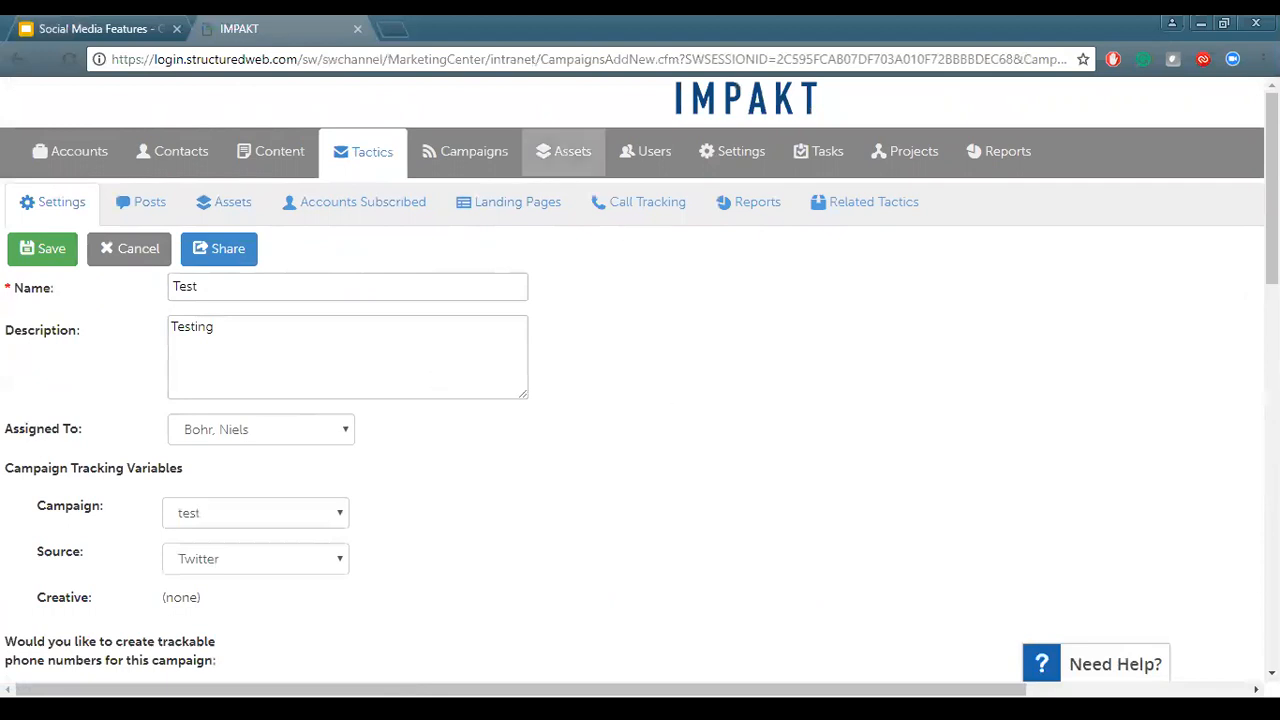
Switch to the Social Media Features presentation and start presenting from the Additional Help slide
click(130, 30)
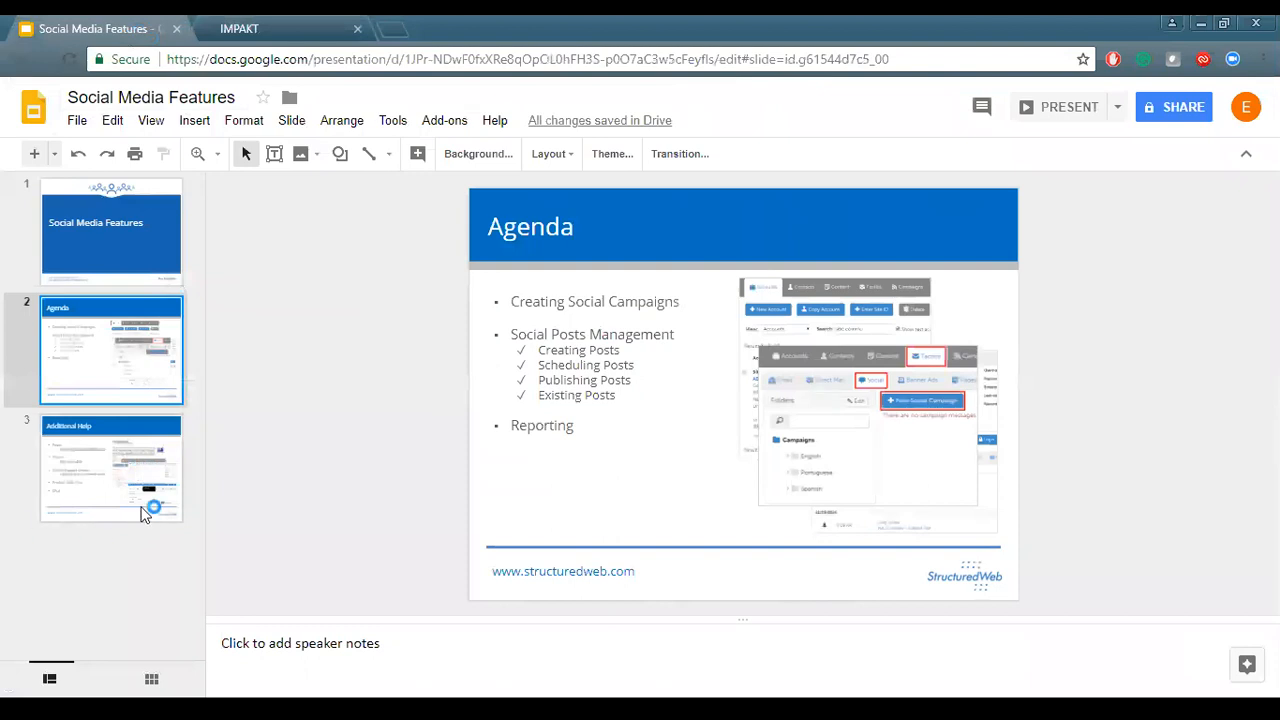
click(150, 510)
click(1072, 120)
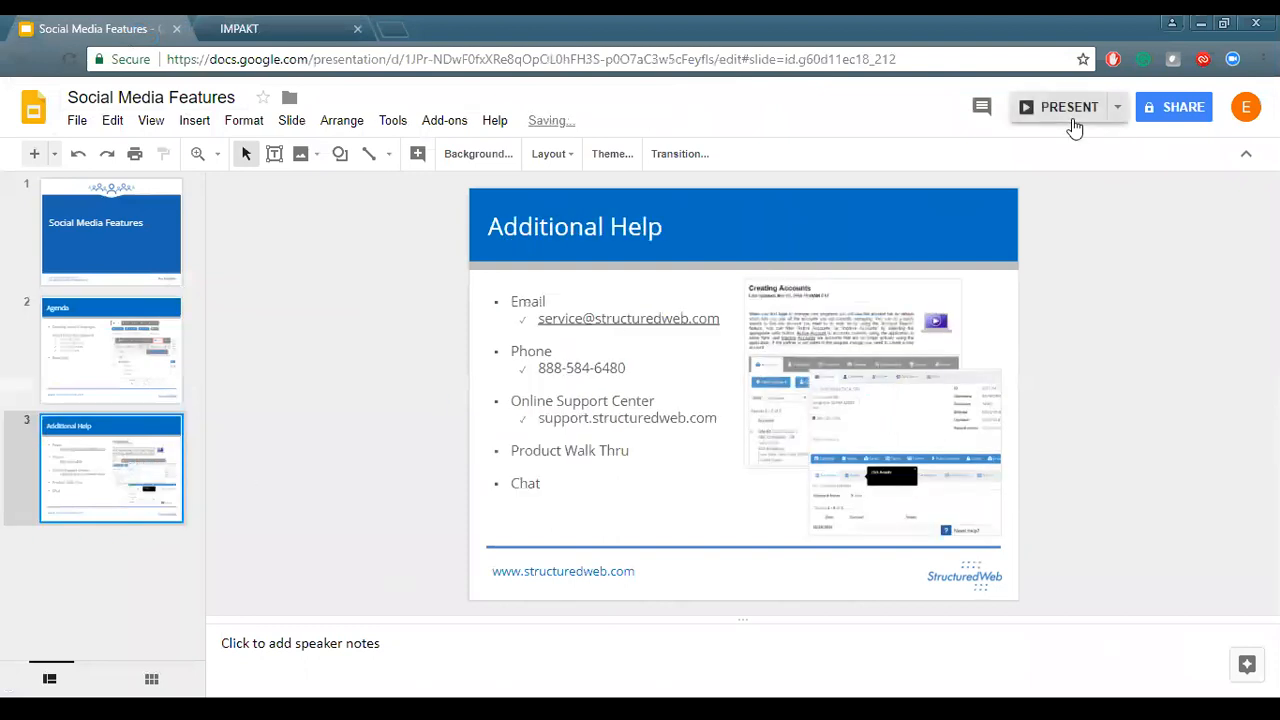